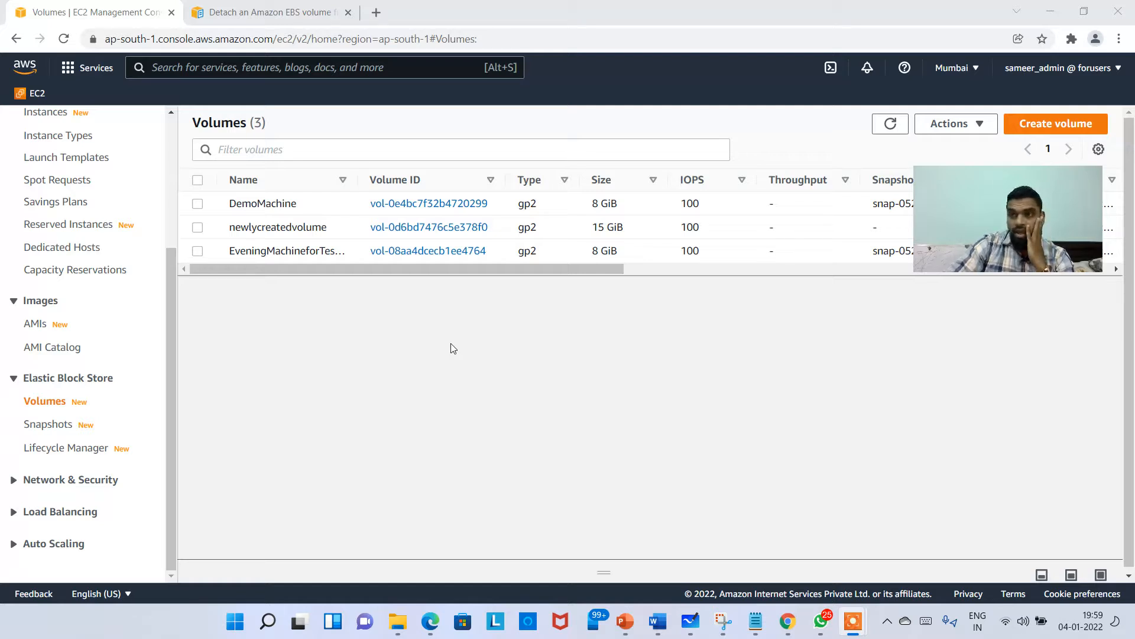
# Step: Select the volume newlycreatedvolume and view the actions available for it
pyautogui.moveTo(949, 244); pyautogui.dragTo(941, 80)
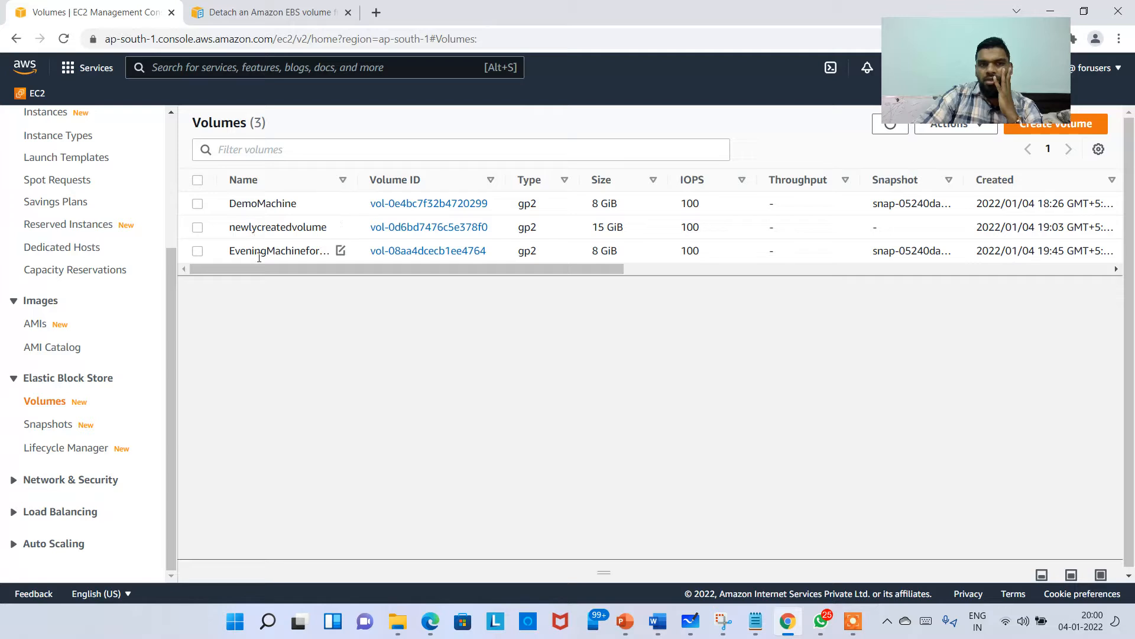
pyautogui.click(253, 225)
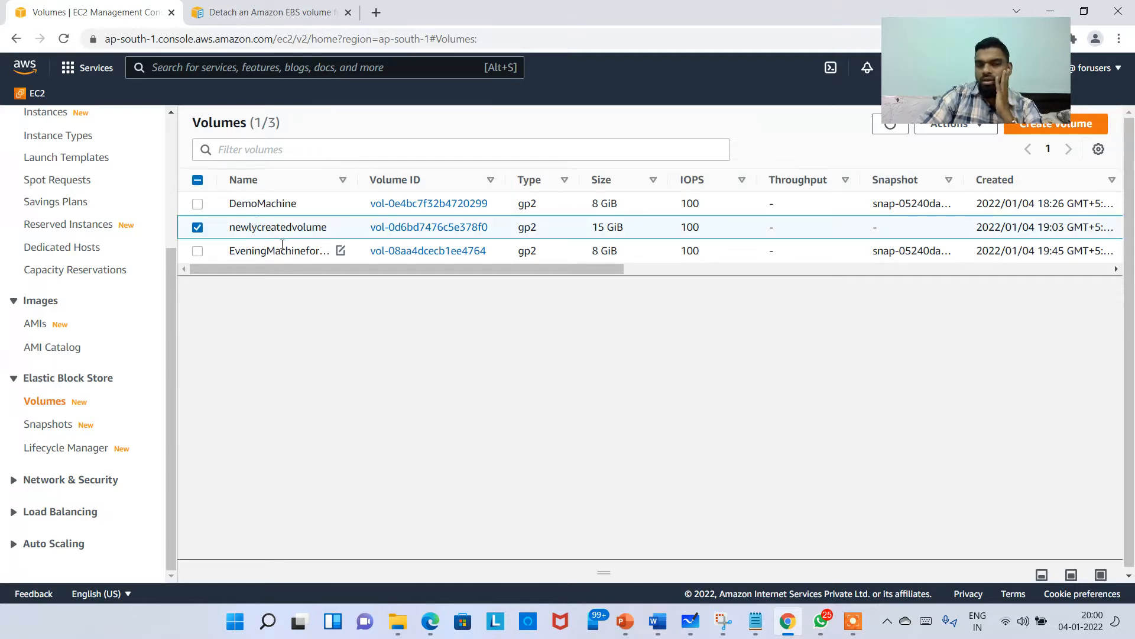
pyautogui.rightClick(278, 230)
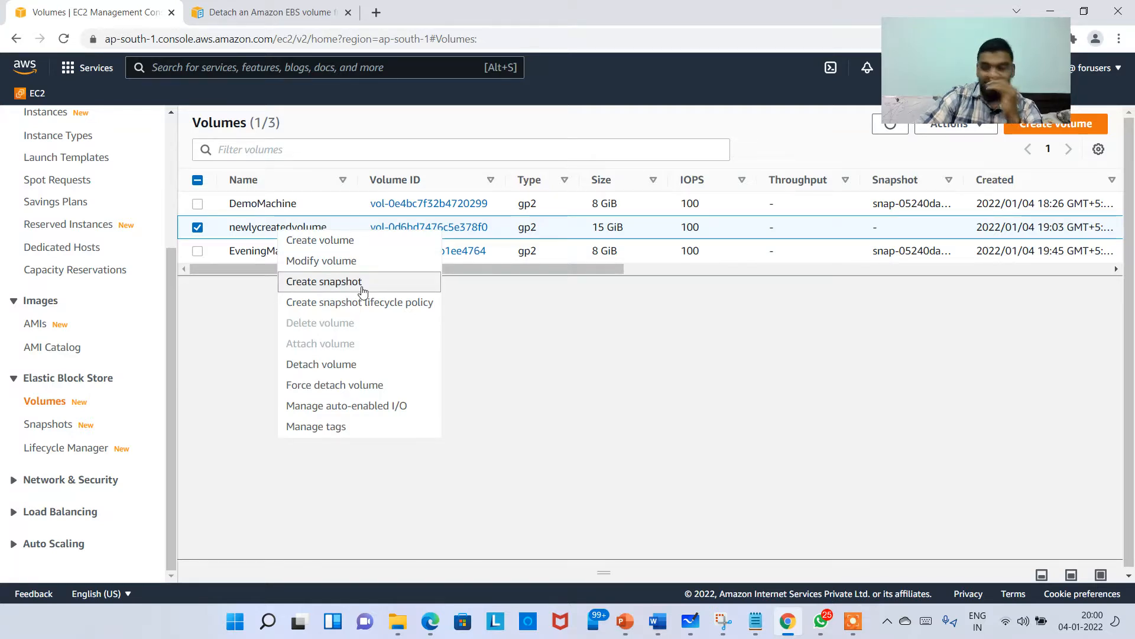
pyautogui.moveTo(976, 95); pyautogui.dragTo(1032, 408)
pyautogui.click(627, 348)
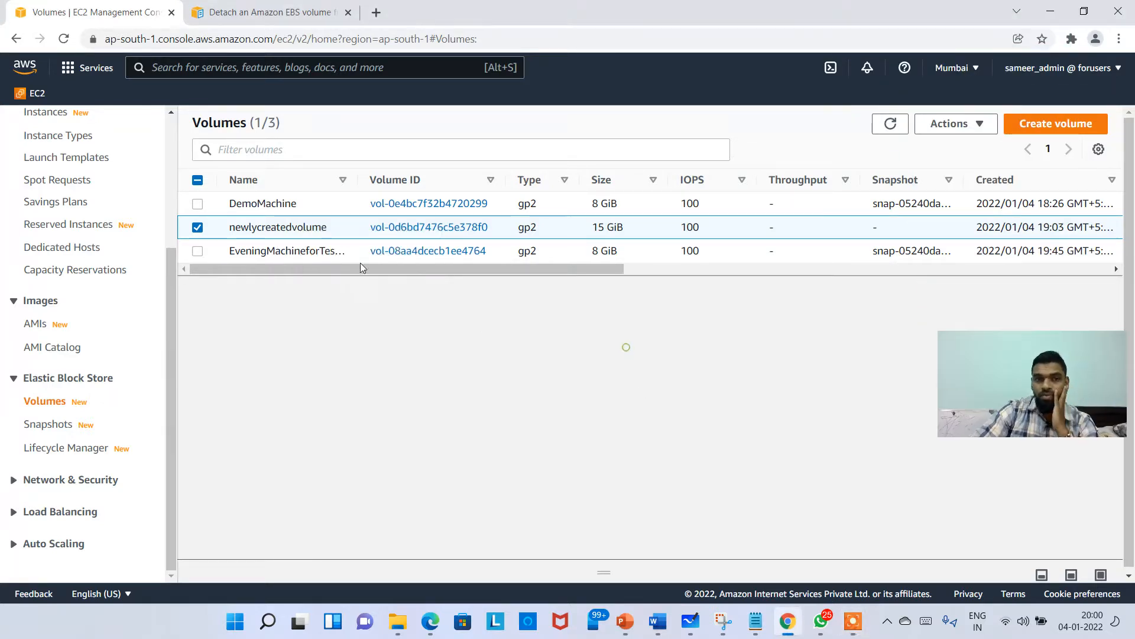
# Step: Open the Modify volume settings for newlycreatedvolume and view the selectable volume types
pyautogui.rightClick(314, 228)
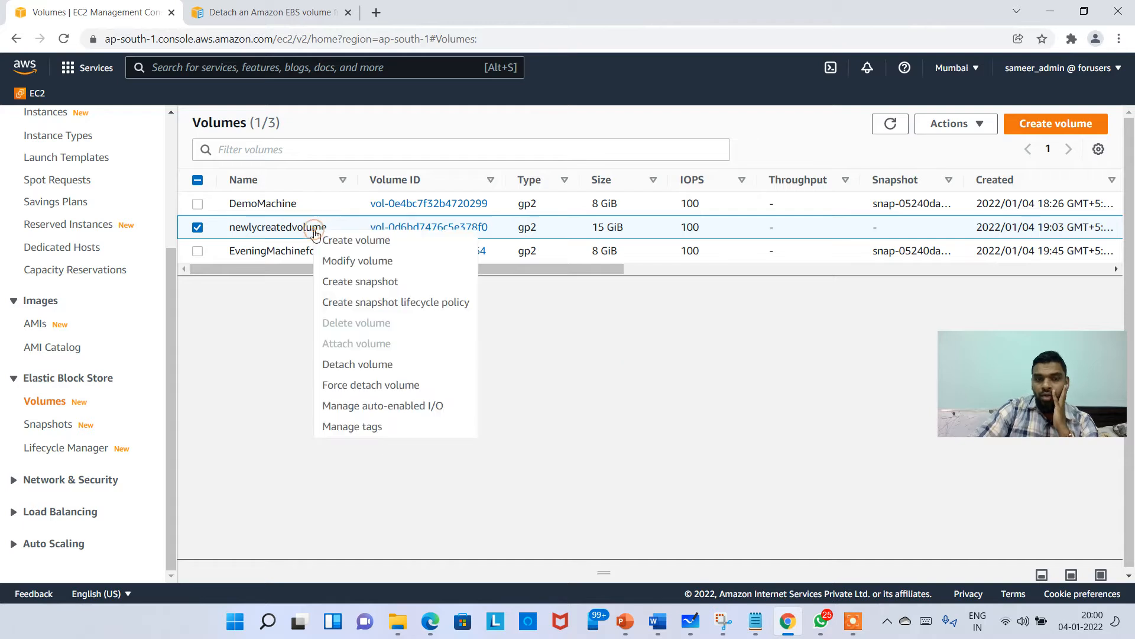
pyautogui.click(374, 262)
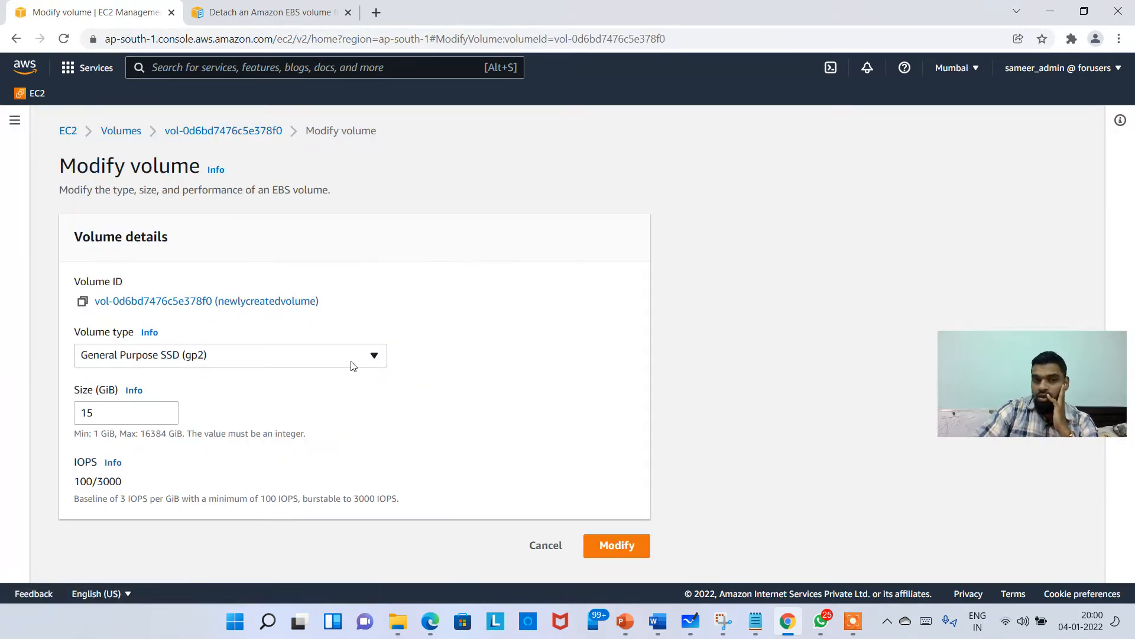
pyautogui.click(351, 362)
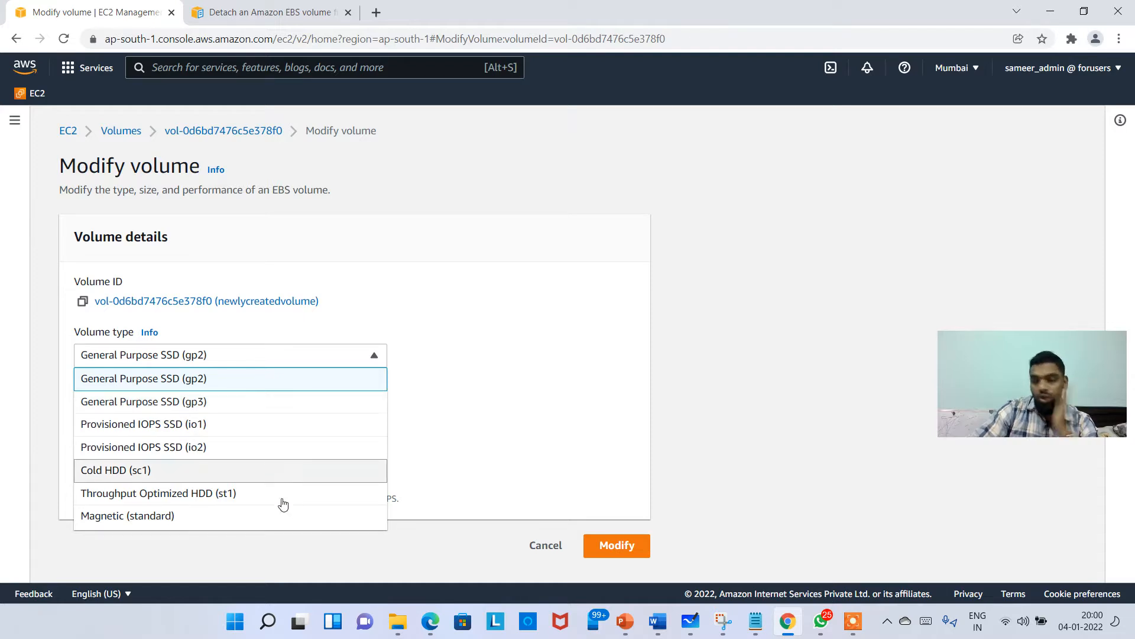
pyautogui.click(499, 390)
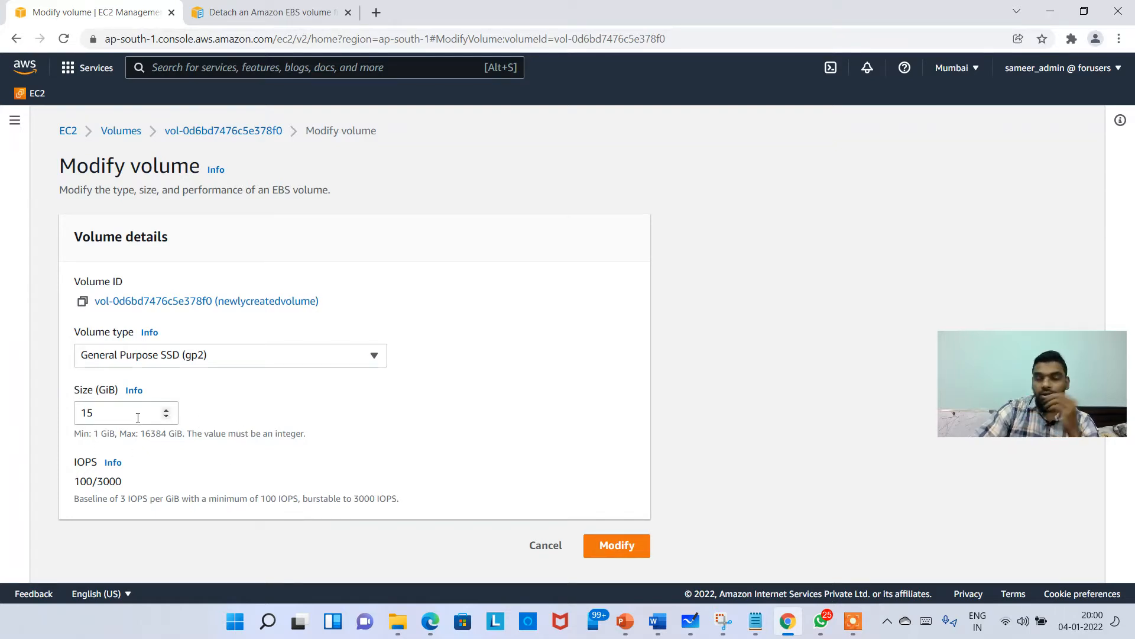
# Step: Try sizes of 13 GiB and 16 GiB for newlycreatedvolume and cancel the modification
pyautogui.click(166, 416)
pyautogui.click(166, 416)
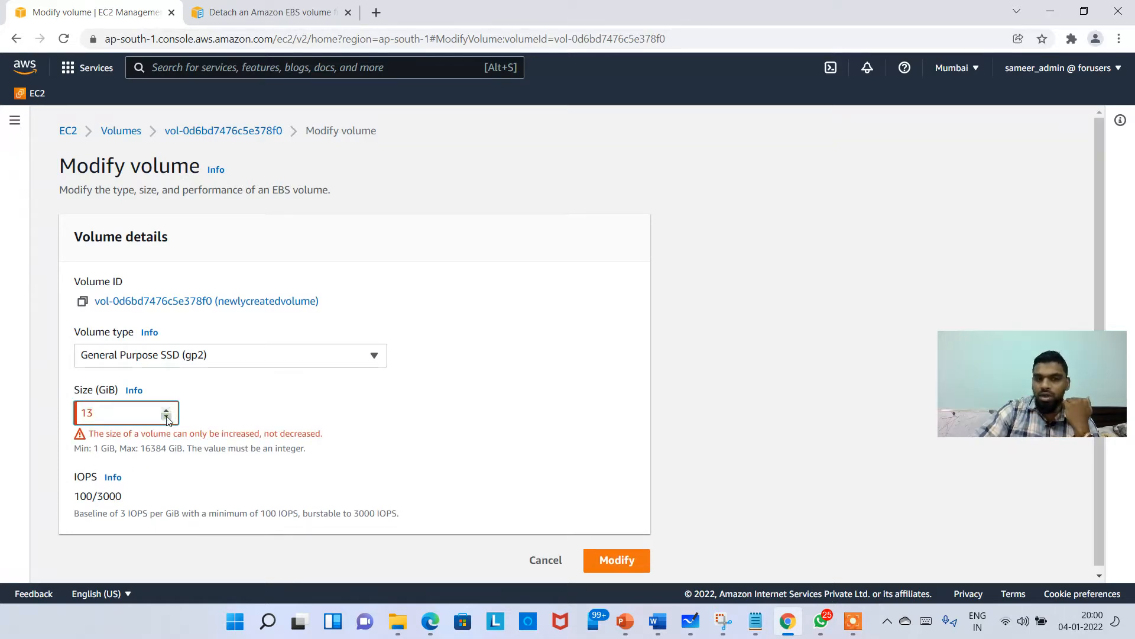
pyautogui.click(166, 409)
pyautogui.click(166, 410)
pyautogui.click(166, 409)
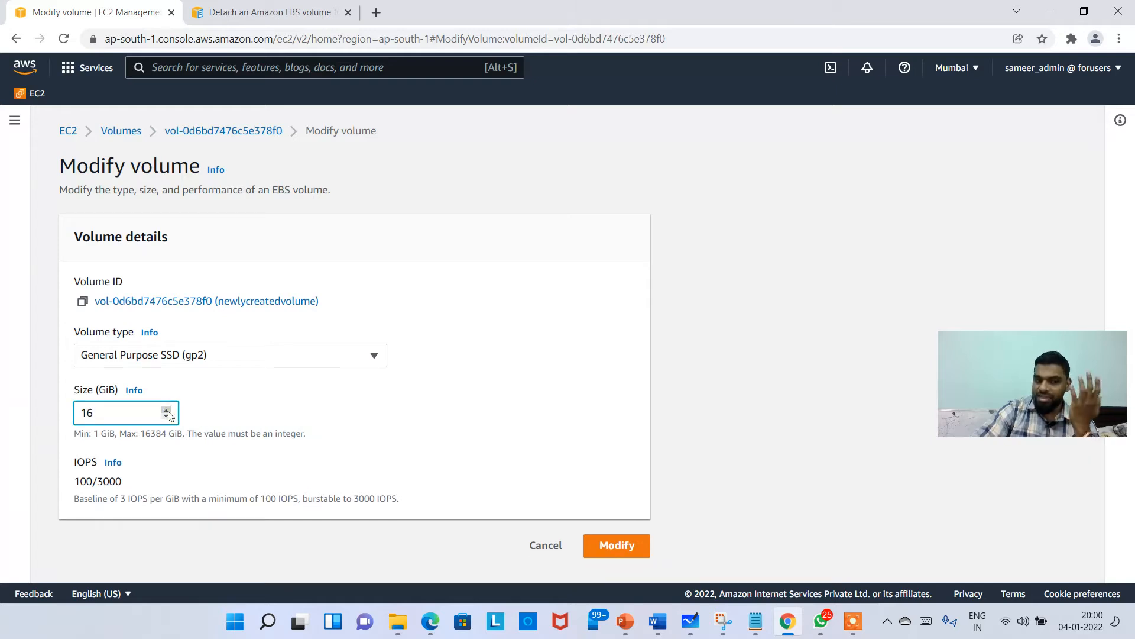
pyautogui.click(544, 545)
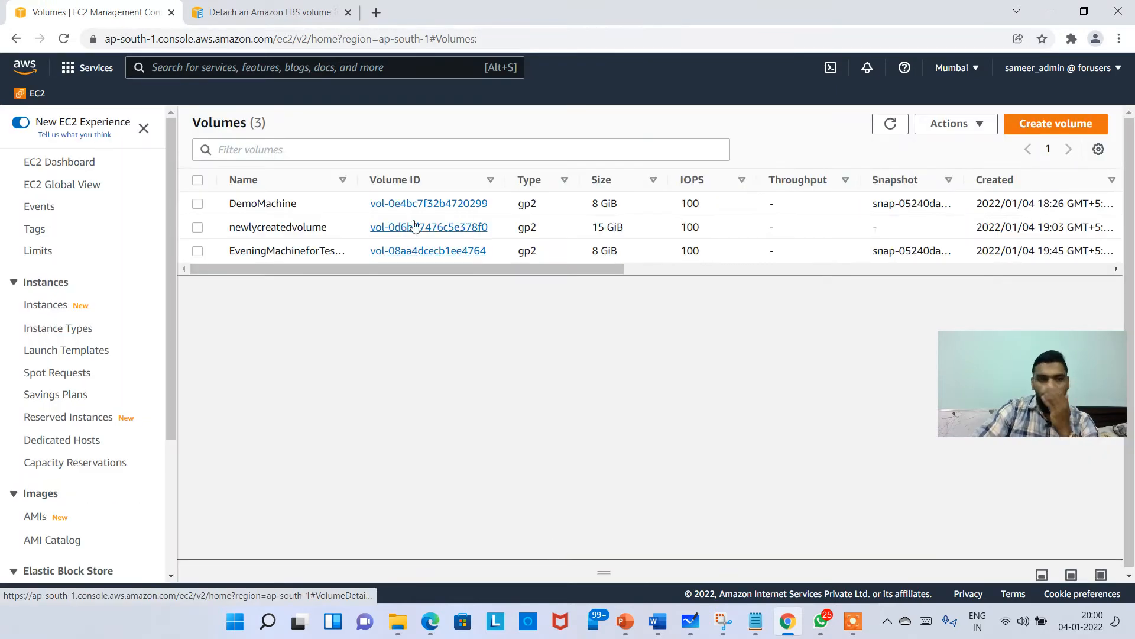
# Step: Start creating a snapshot of newlycreatedvolume with the description demotrainingsnapshot
pyautogui.rightClick(298, 229)
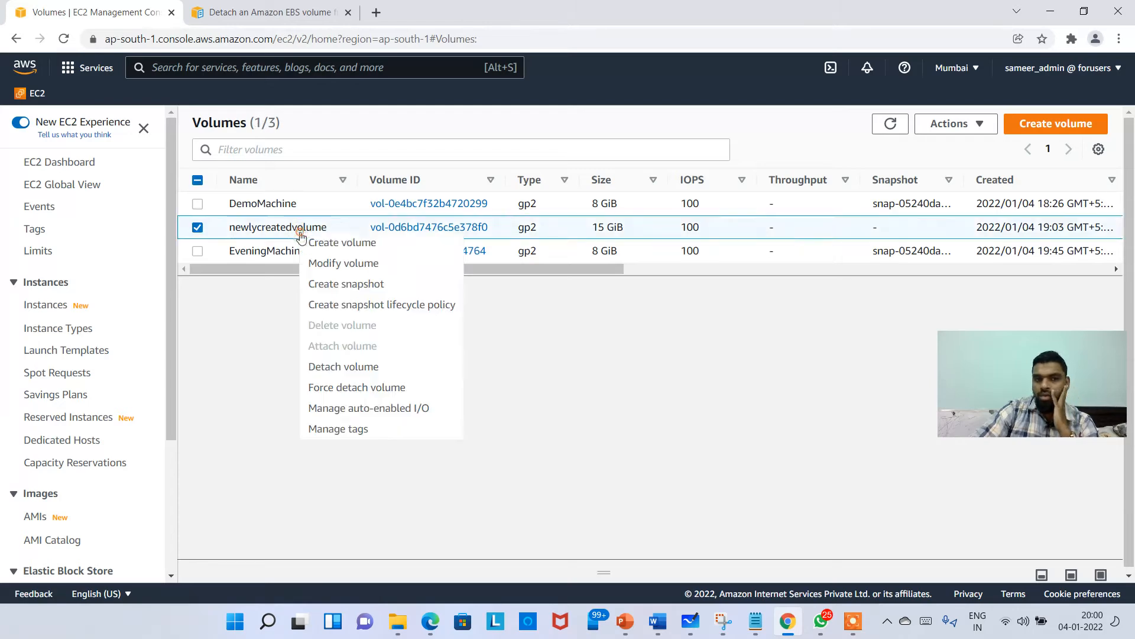
pyautogui.click(391, 289)
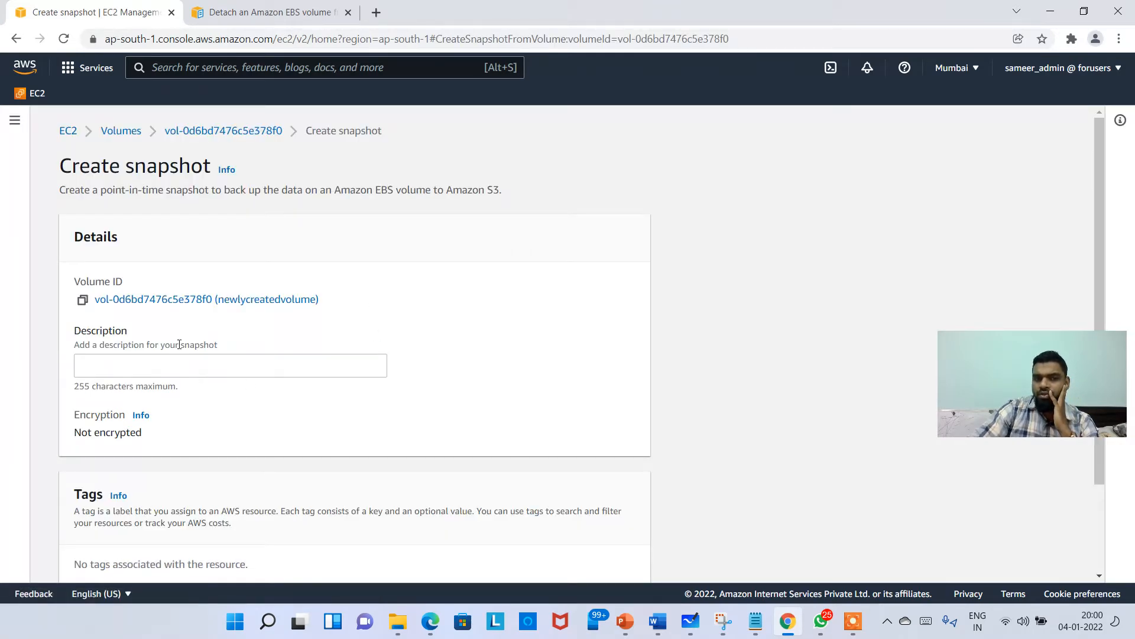
pyautogui.scroll(-1, 180, 344)
pyautogui.click(222, 292)
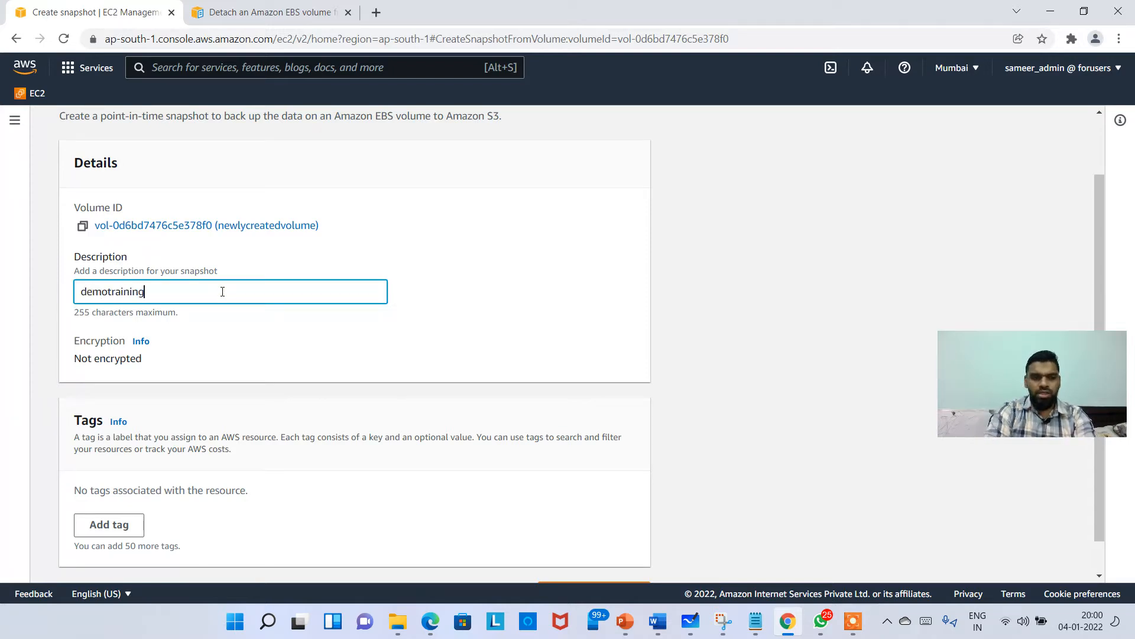
pyautogui.scroll(1, 222, 291)
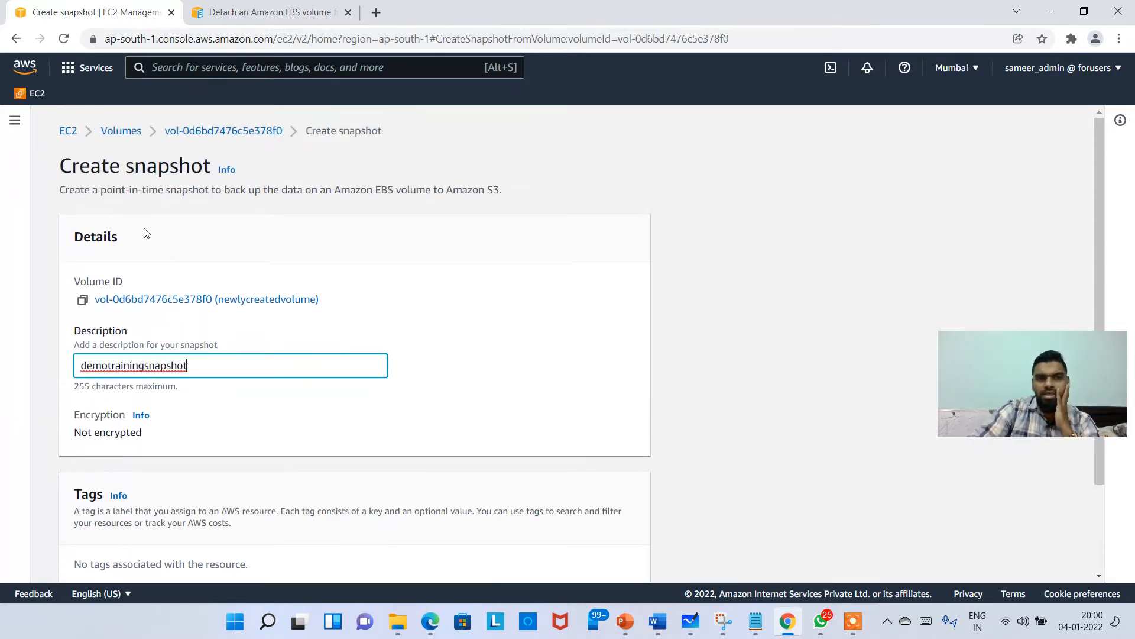
pyautogui.click(185, 224)
pyautogui.moveTo(69, 188); pyautogui.dragTo(490, 196)
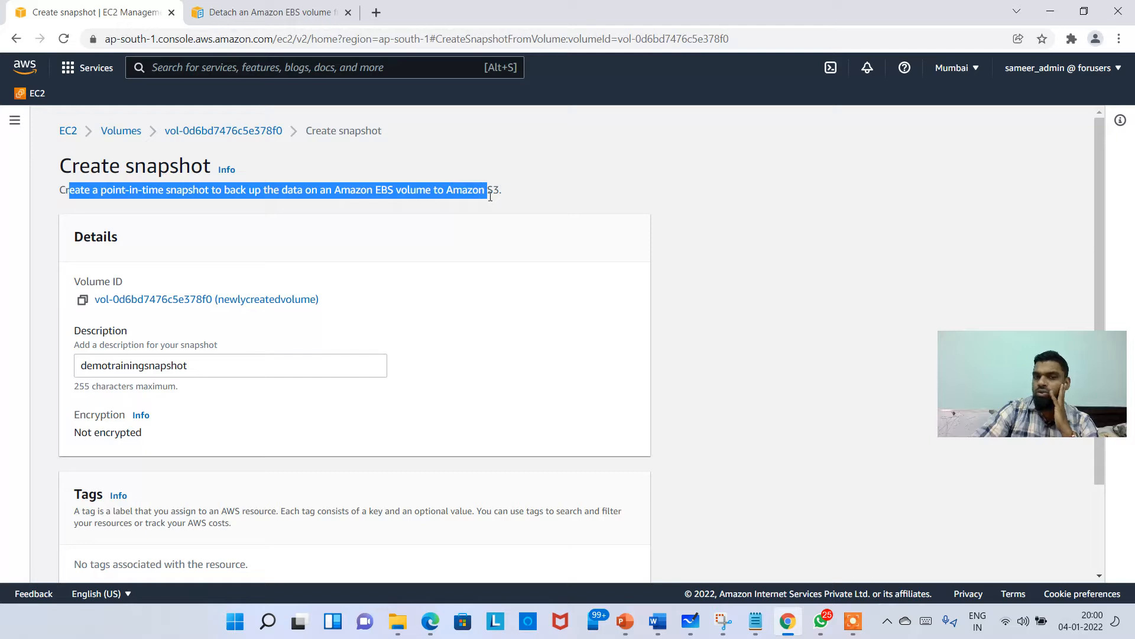
pyautogui.click(529, 199)
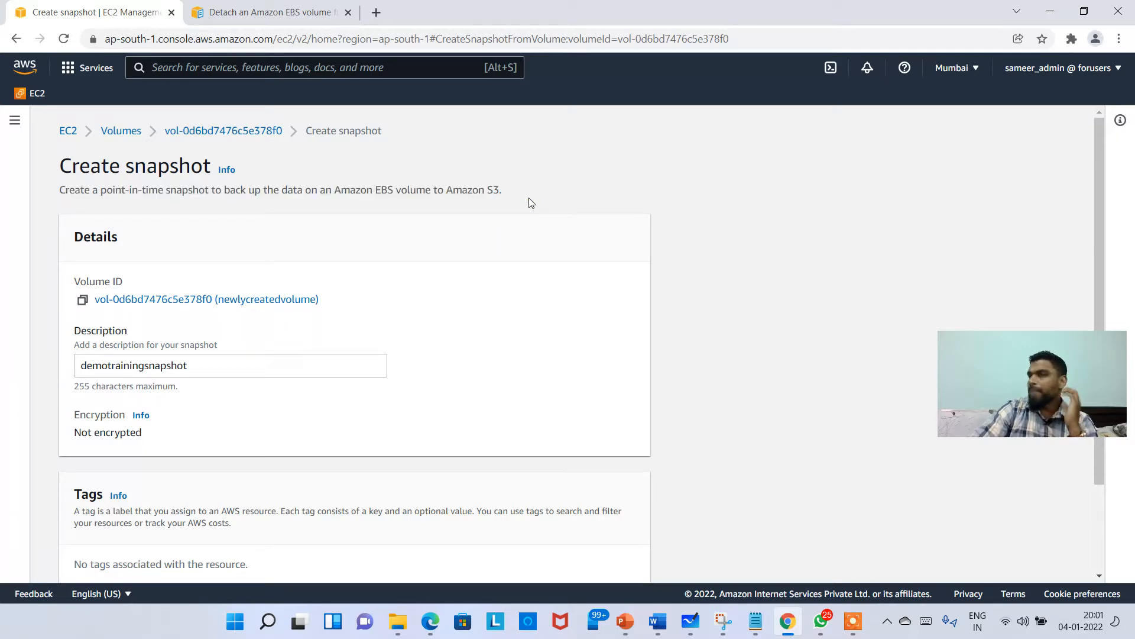
# Step: Add a tag with key Name and value demosnapshot, and create the snapshot
pyautogui.scroll(-2, 531, 203)
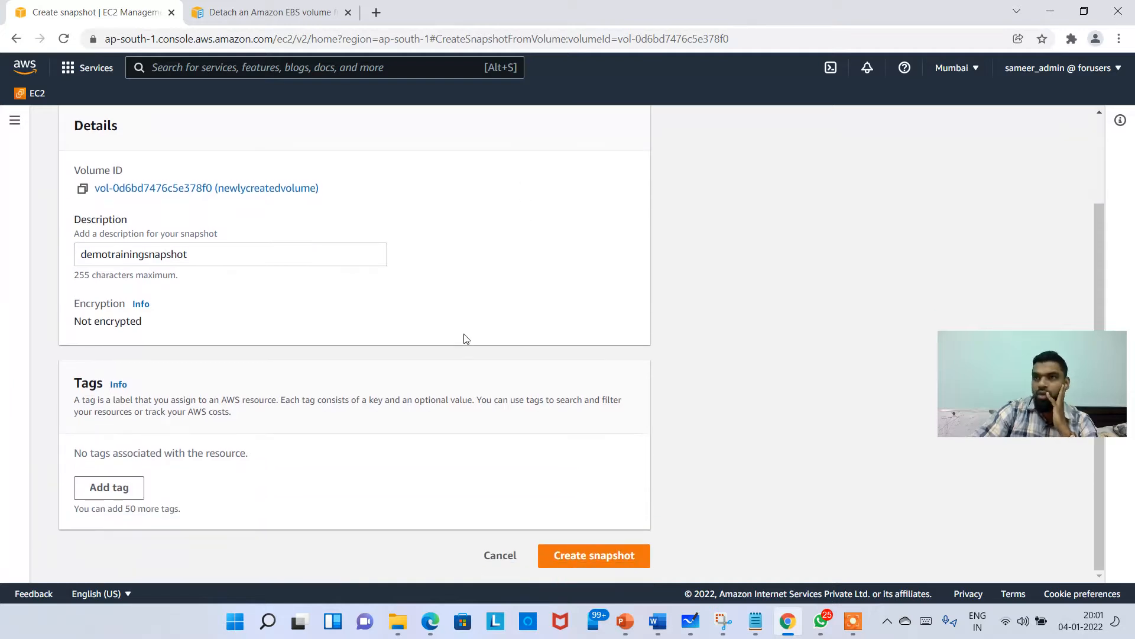
pyautogui.click(92, 492)
pyautogui.write('Name')
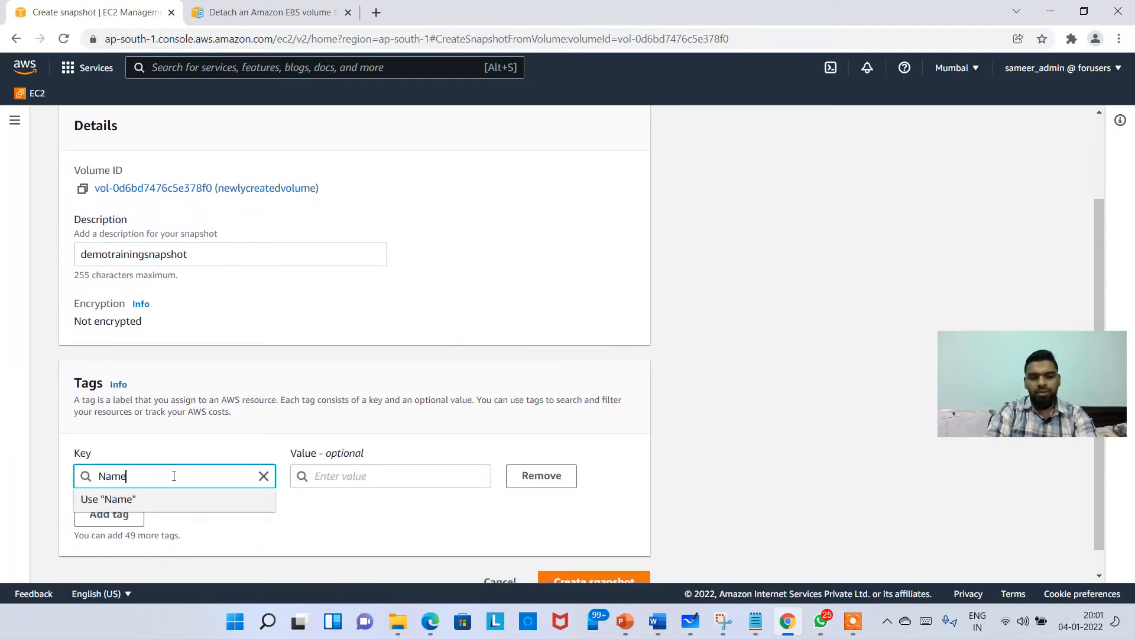
pyautogui.press('Tab')
pyautogui.write('demosnapshot')
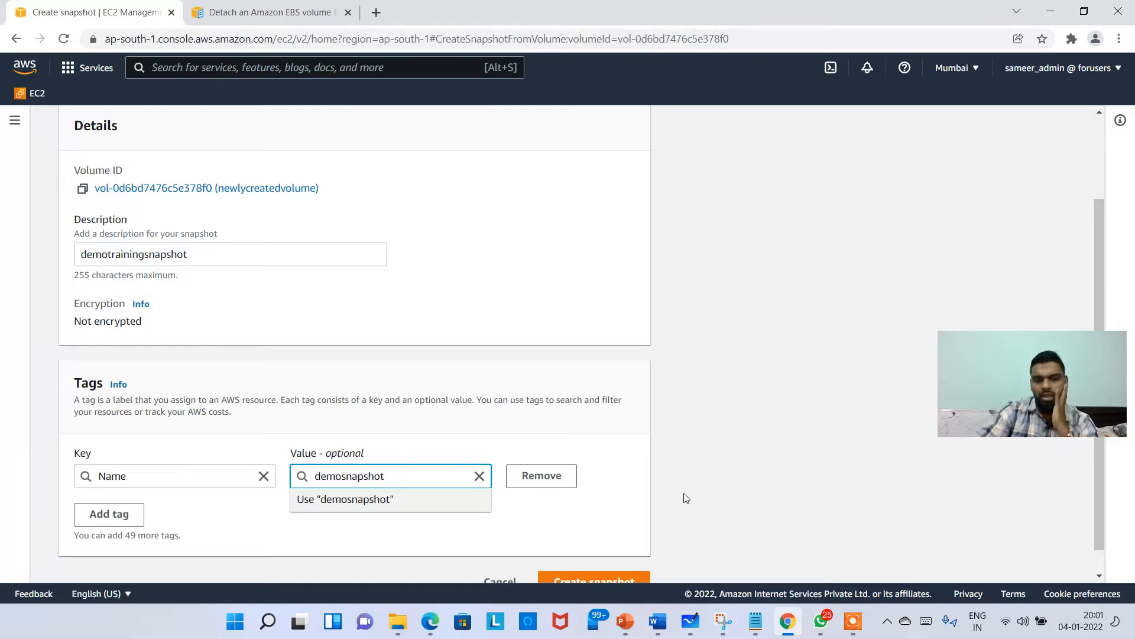
pyautogui.click(614, 490)
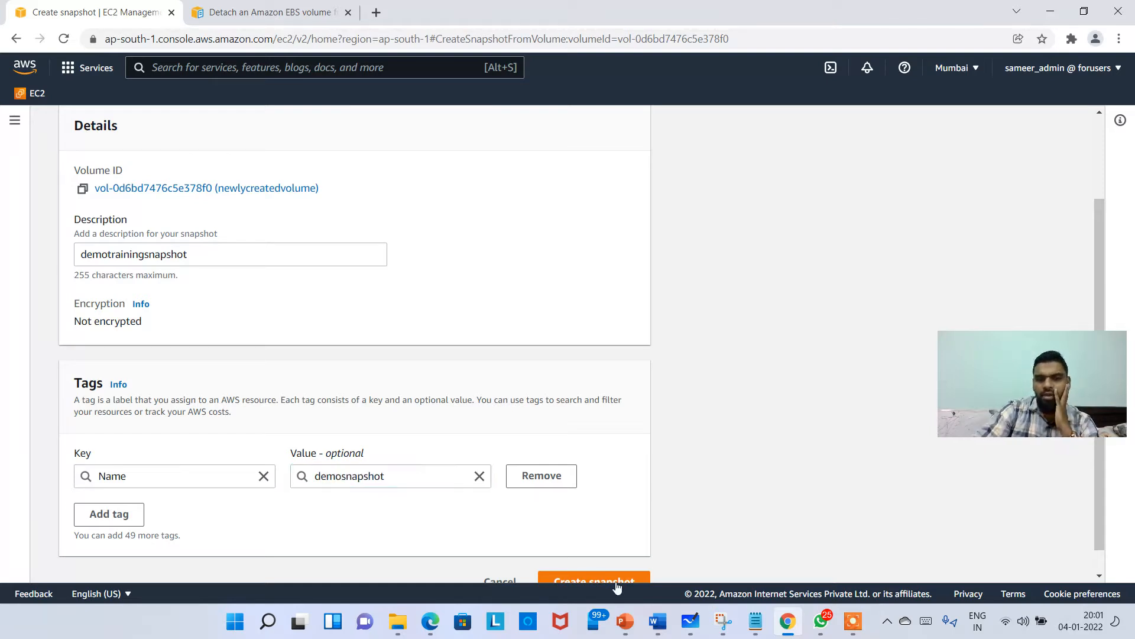
pyautogui.click(615, 581)
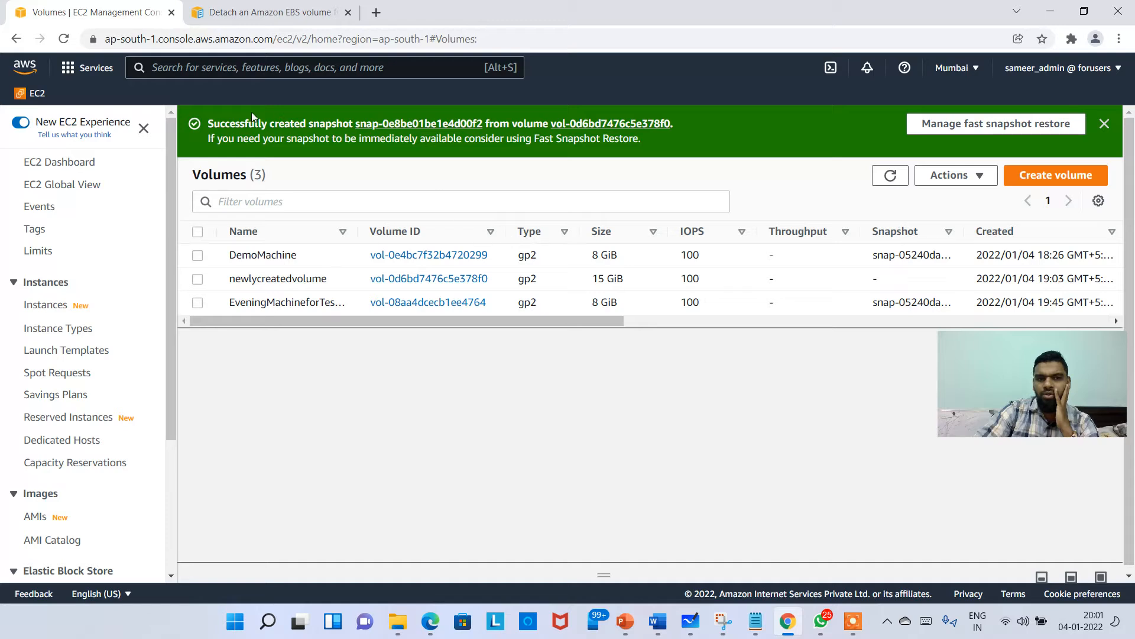
# Step: Open the Elastic Block Store snapshots list and check the status of demosnapshot, refreshing the list
pyautogui.moveTo(208, 123); pyautogui.dragTo(784, 130)
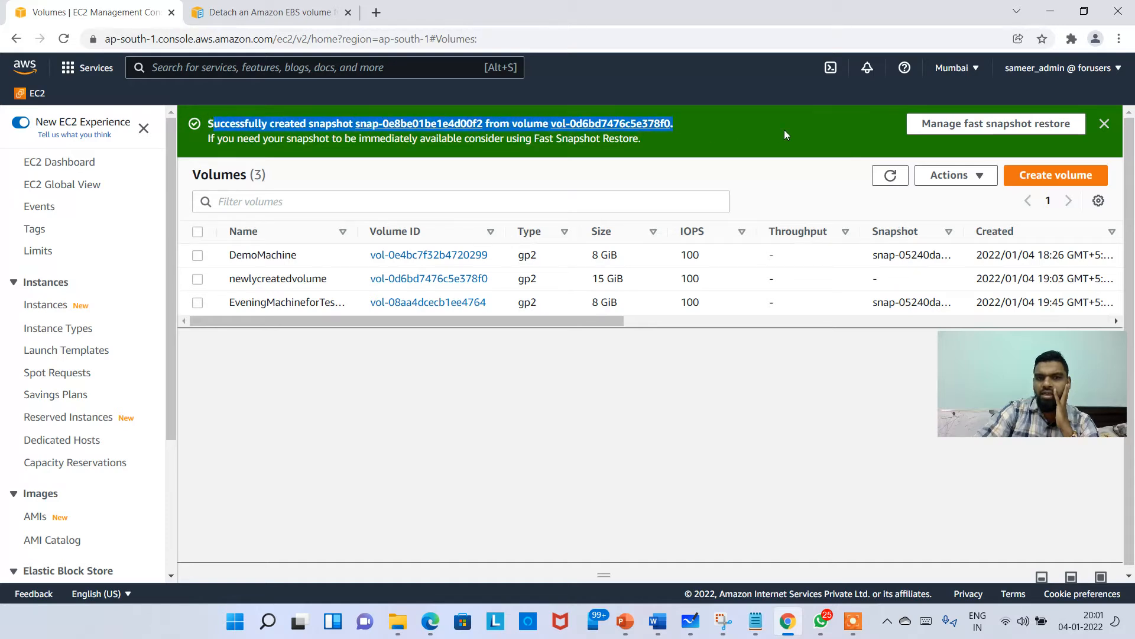
pyautogui.click(726, 135)
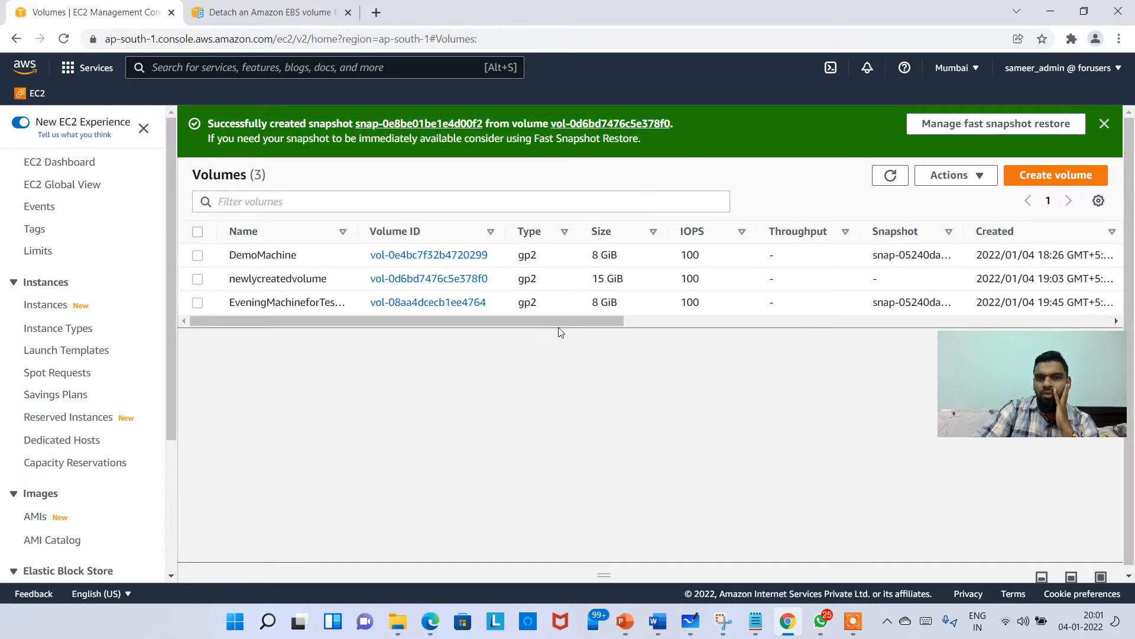
pyautogui.scroll(-3, 130, 408)
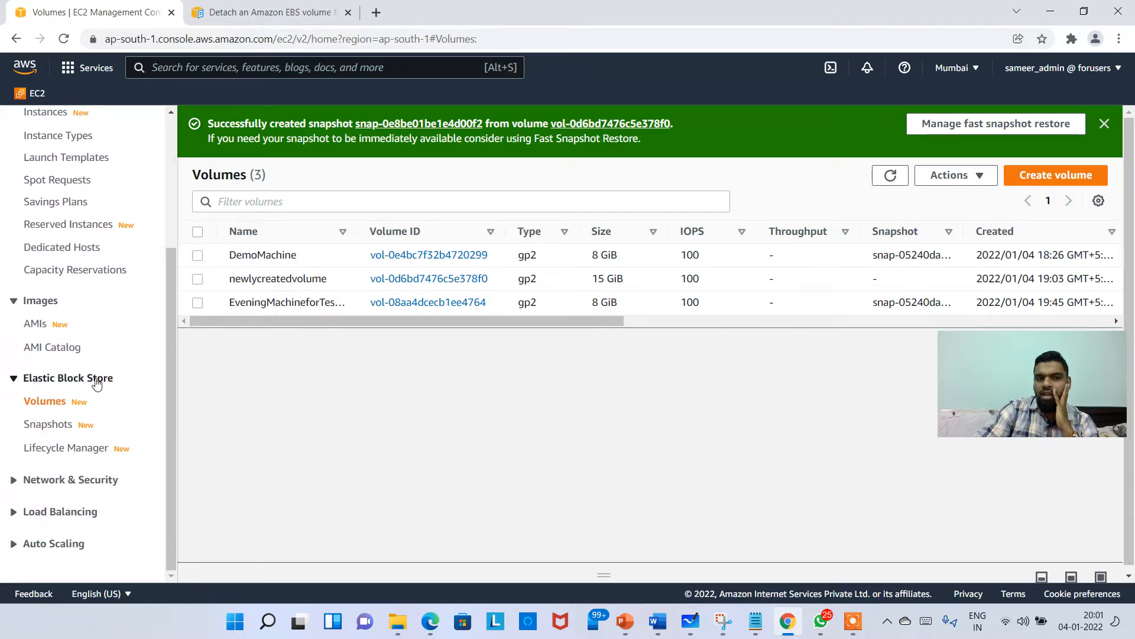
pyautogui.click(48, 433)
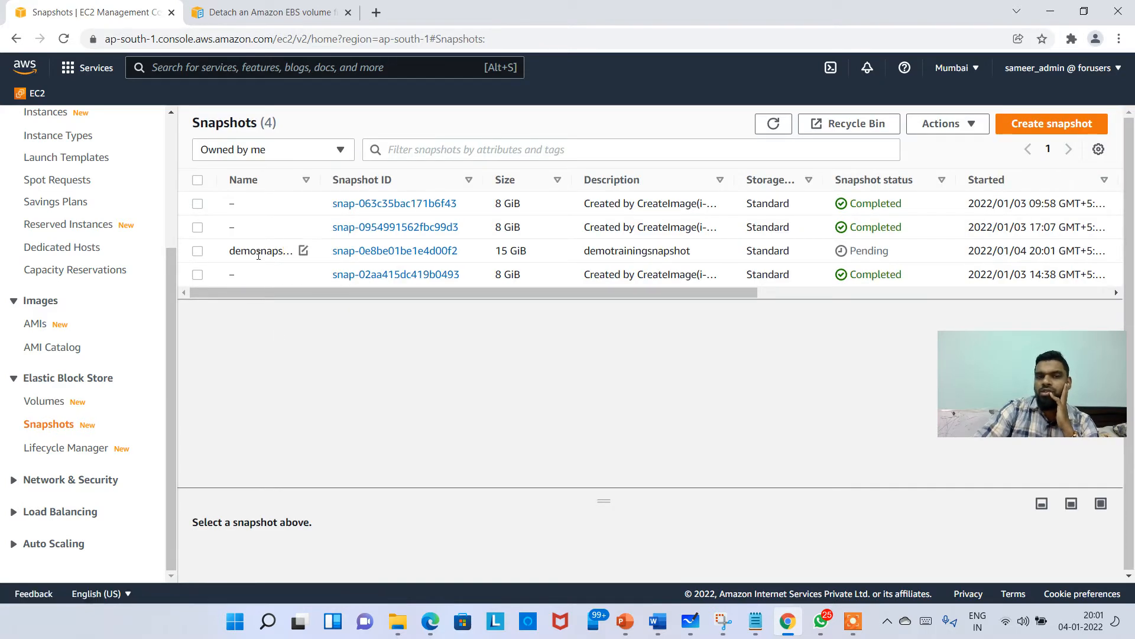
pyautogui.moveTo(242, 250); pyautogui.dragTo(288, 251)
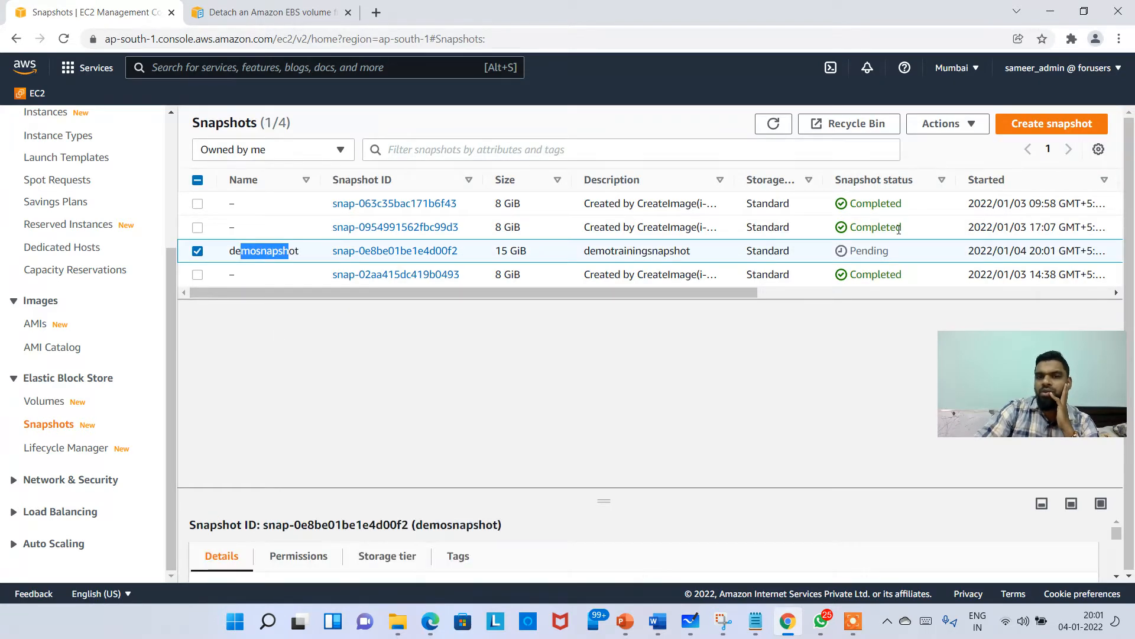
pyautogui.moveTo(898, 256); pyautogui.dragTo(857, 251)
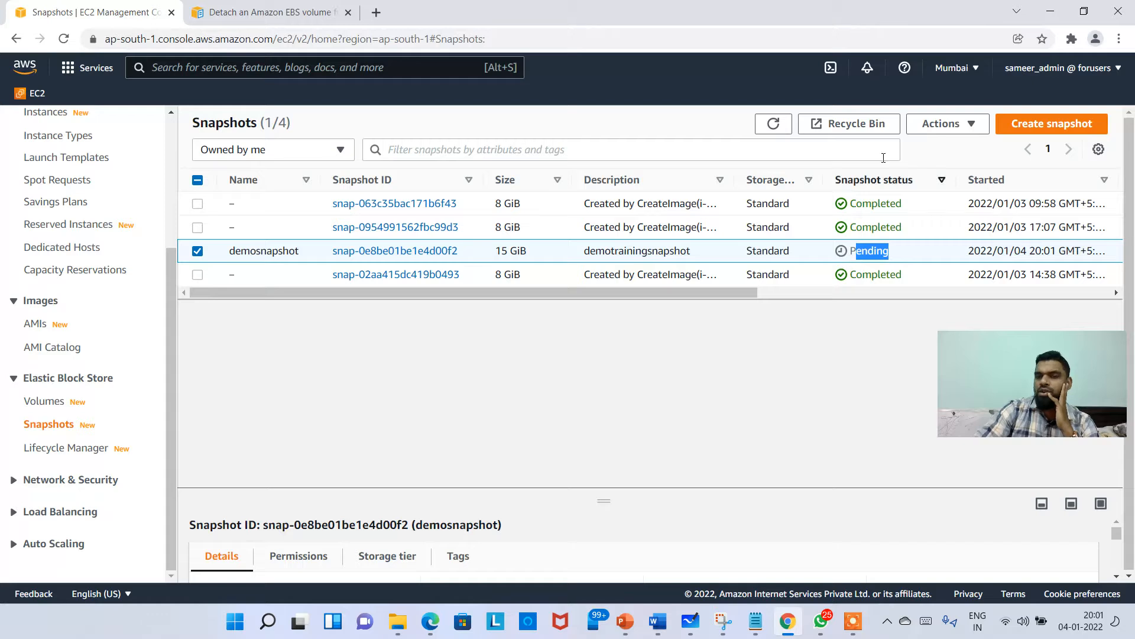
pyautogui.click(773, 123)
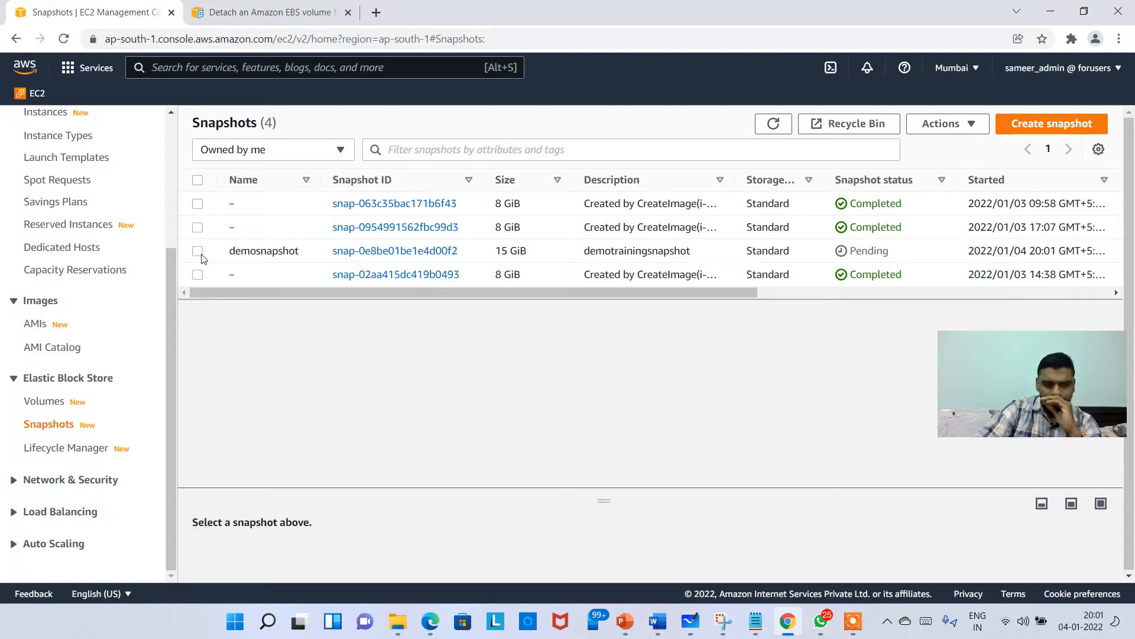
# Step: Return to the volumes list and review the actions available for newlycreatedvolume, including detaching
pyautogui.click(51, 404)
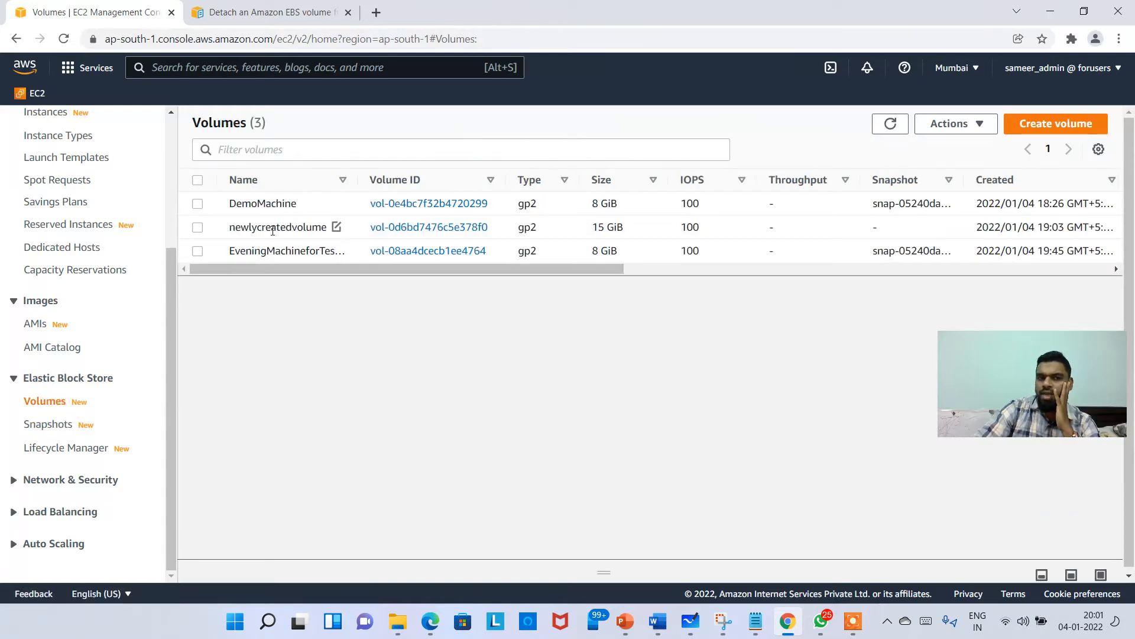
pyautogui.click(335, 227)
pyautogui.rightClick(273, 230)
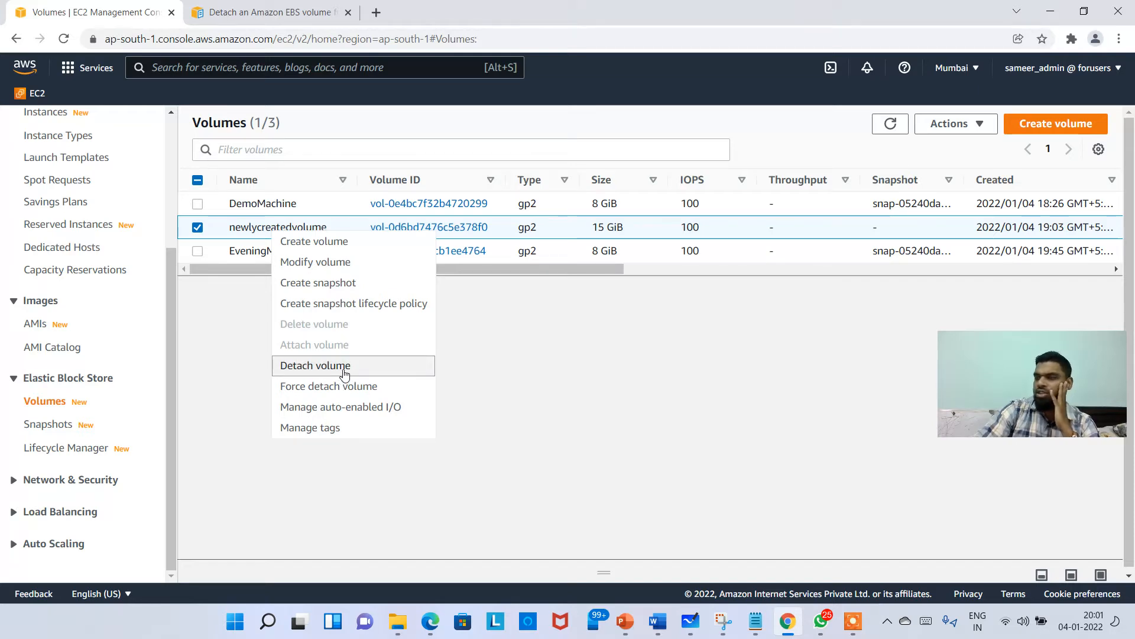
pyautogui.click(243, 279)
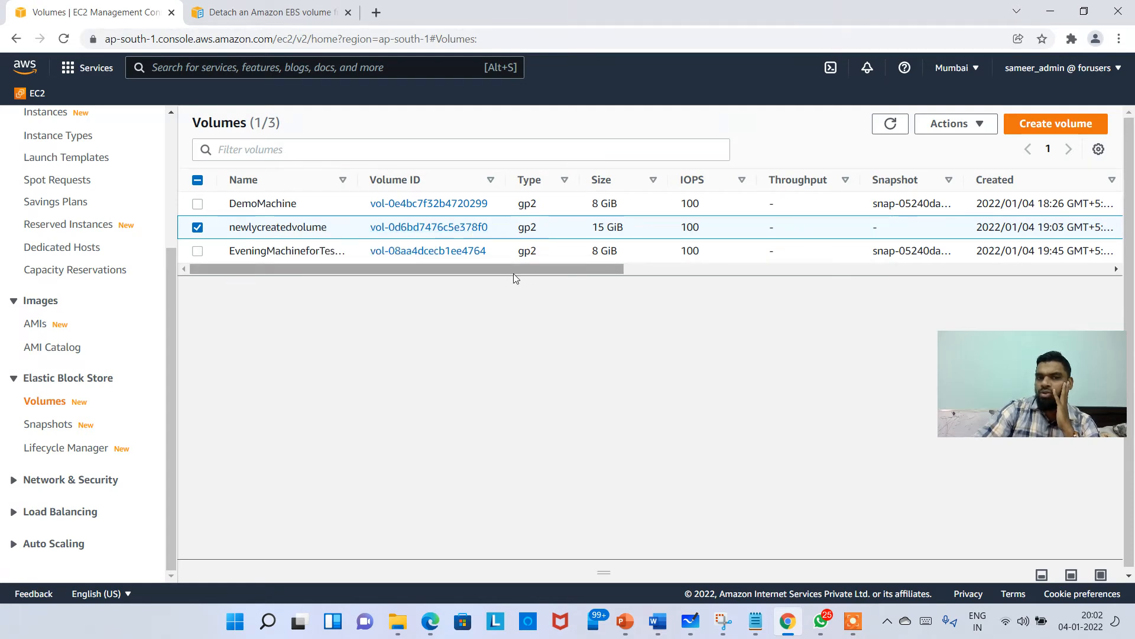
# Step: Check the state and attached instance of newlycreatedvolume, and review whether its attach action is available
pyautogui.moveTo(514, 272); pyautogui.dragTo(863, 255)
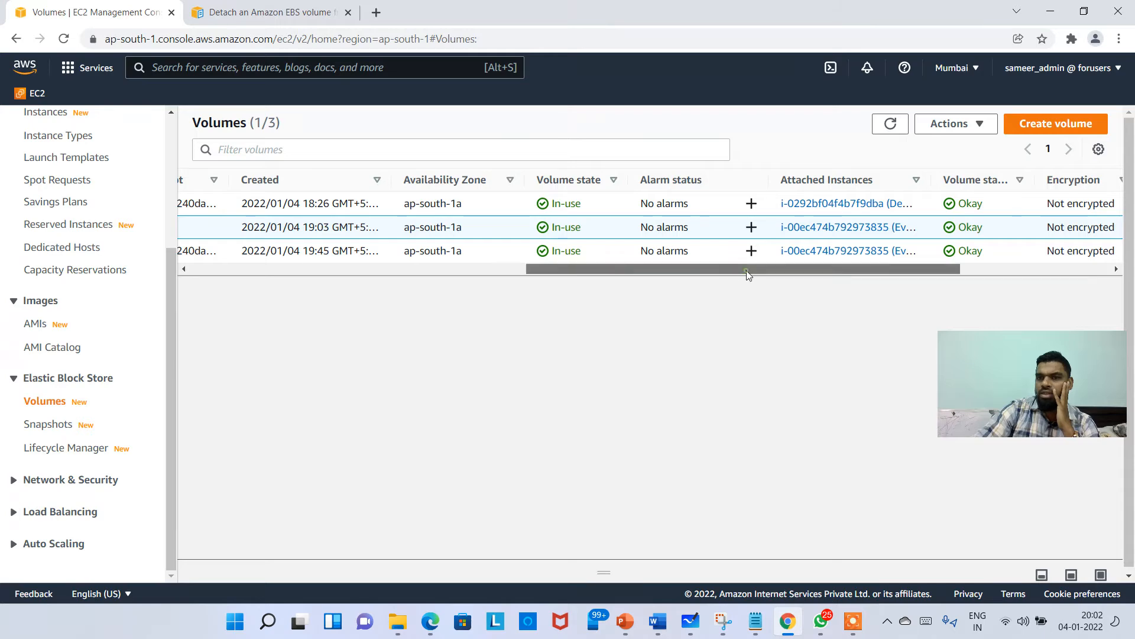
pyautogui.moveTo(731, 273); pyautogui.dragTo(395, 271)
pyautogui.rightClick(309, 227)
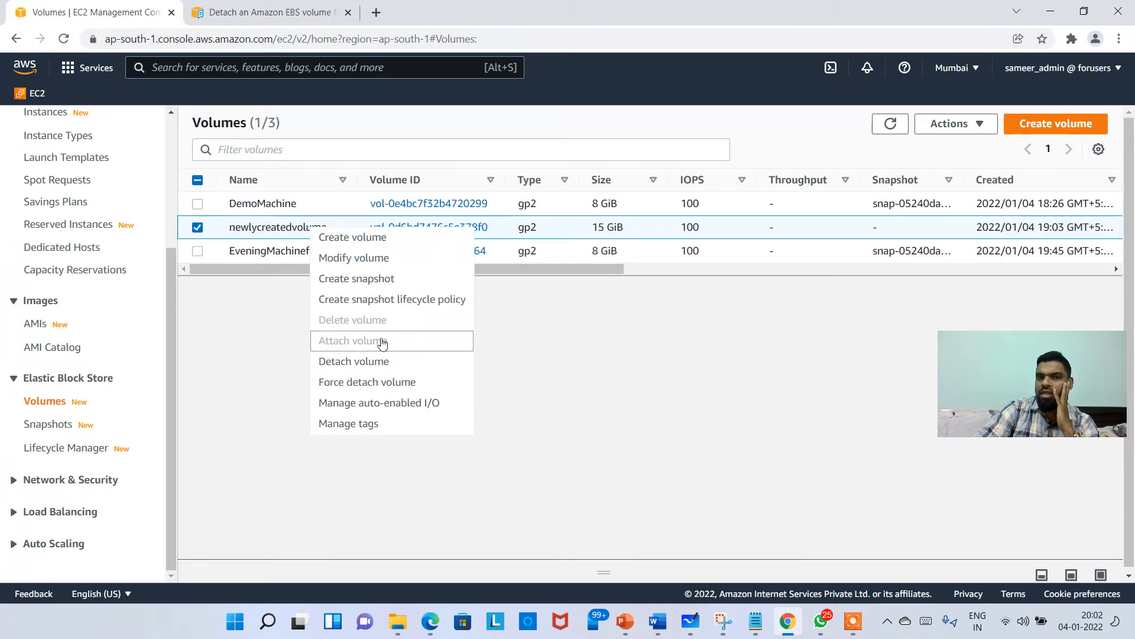
pyautogui.click(669, 309)
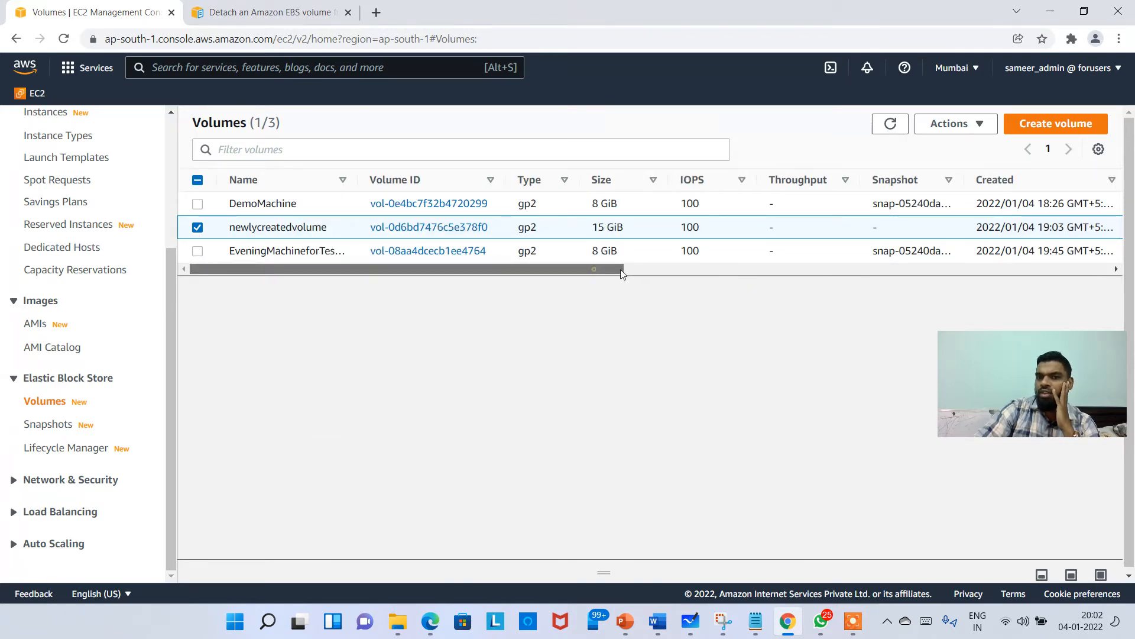
# Step: Compare the volumes' states and attached instances, and review the actions offered for newlycreatedvolume
pyautogui.moveTo(620, 269); pyautogui.dragTo(887, 261)
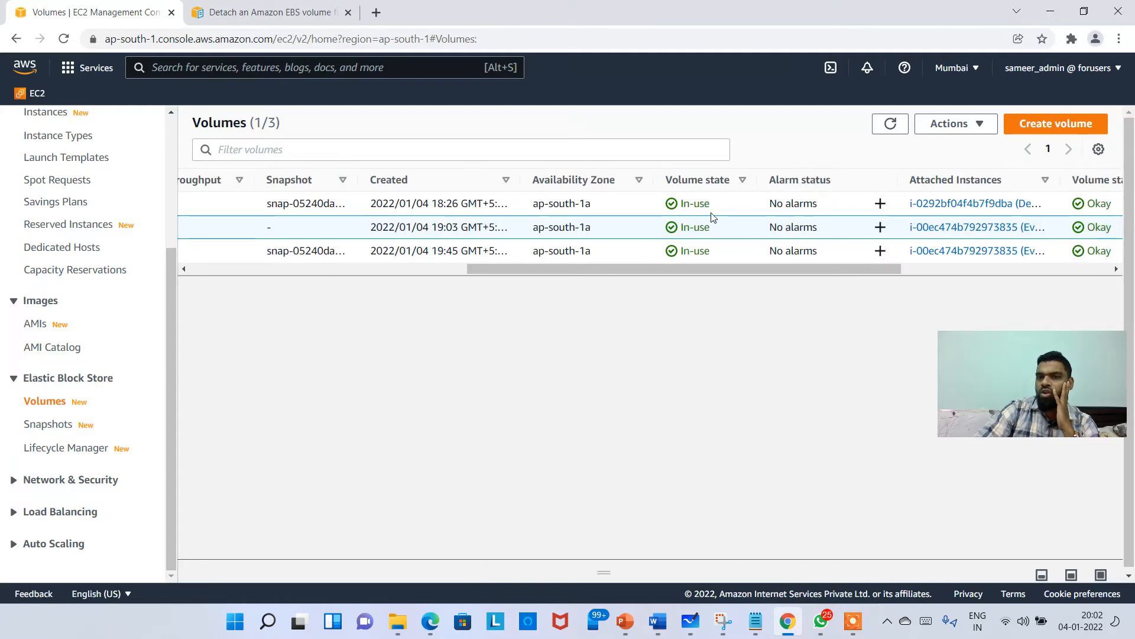
pyautogui.moveTo(710, 270); pyautogui.dragTo(350, 274)
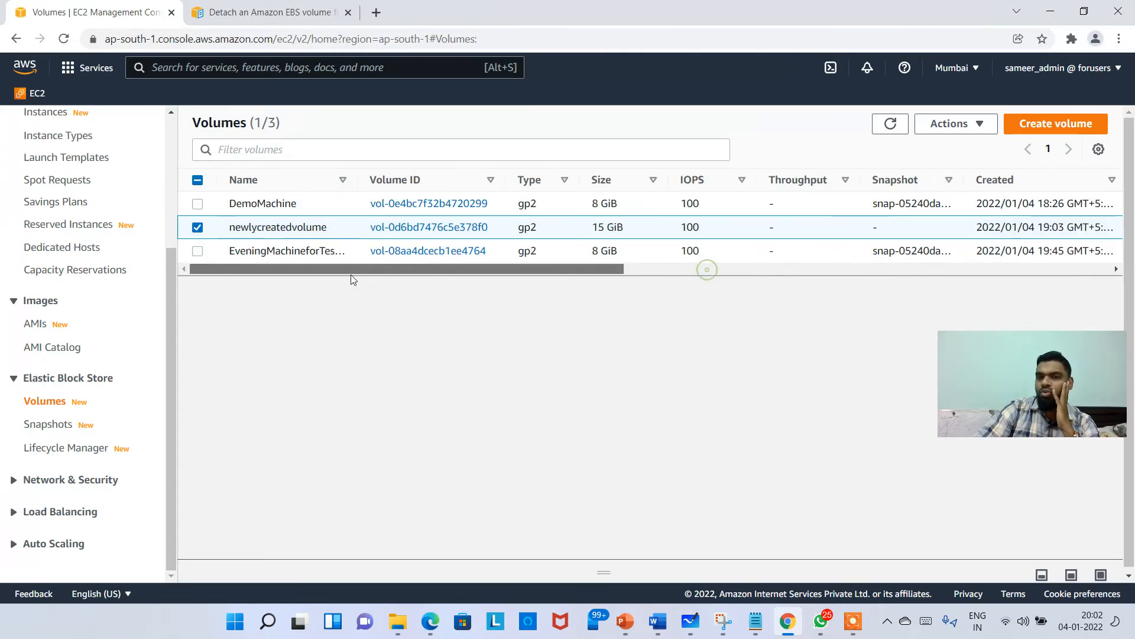
pyautogui.rightClick(308, 226)
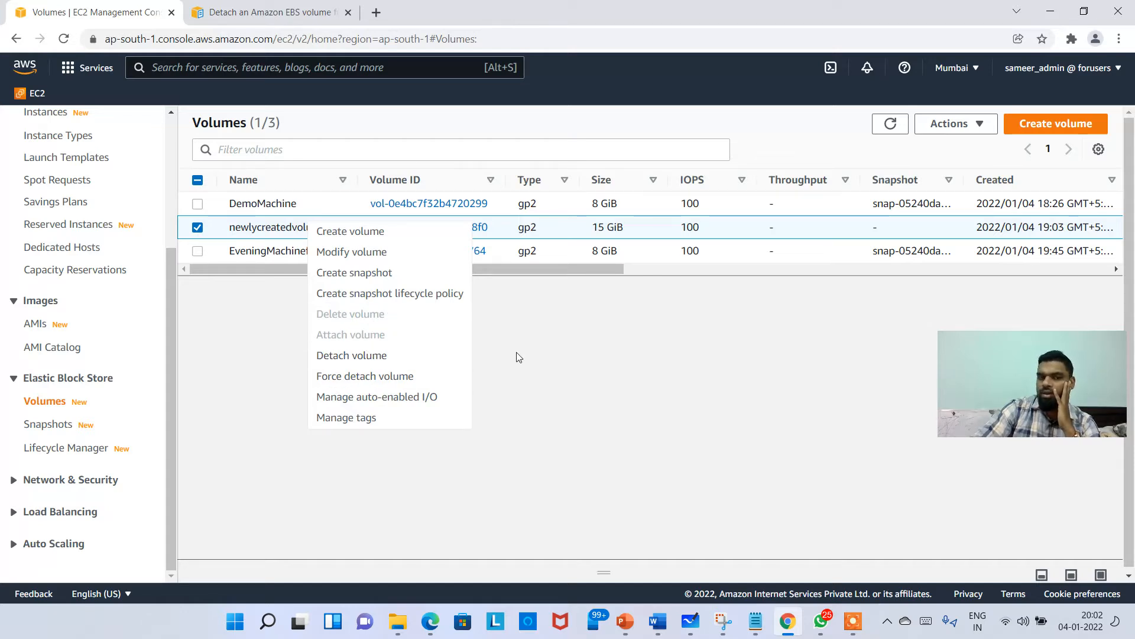
pyautogui.click(602, 338)
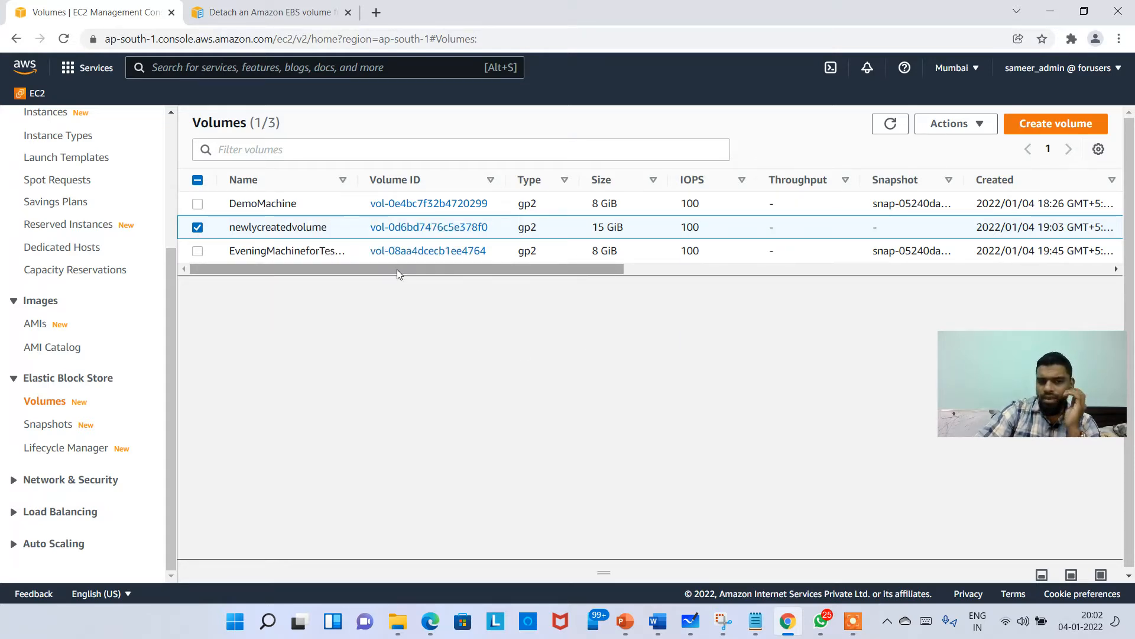
# Step: Open the snapshots list and check the snapshot status of demosnapshot
pyautogui.click(58, 426)
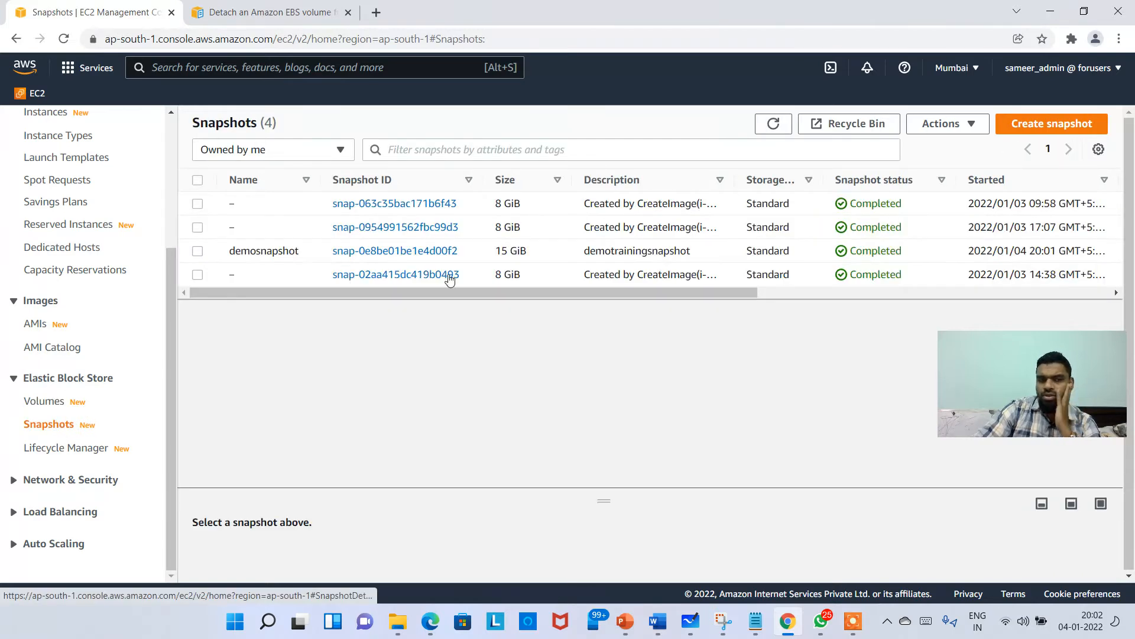
pyautogui.moveTo(245, 253); pyautogui.dragTo(273, 251)
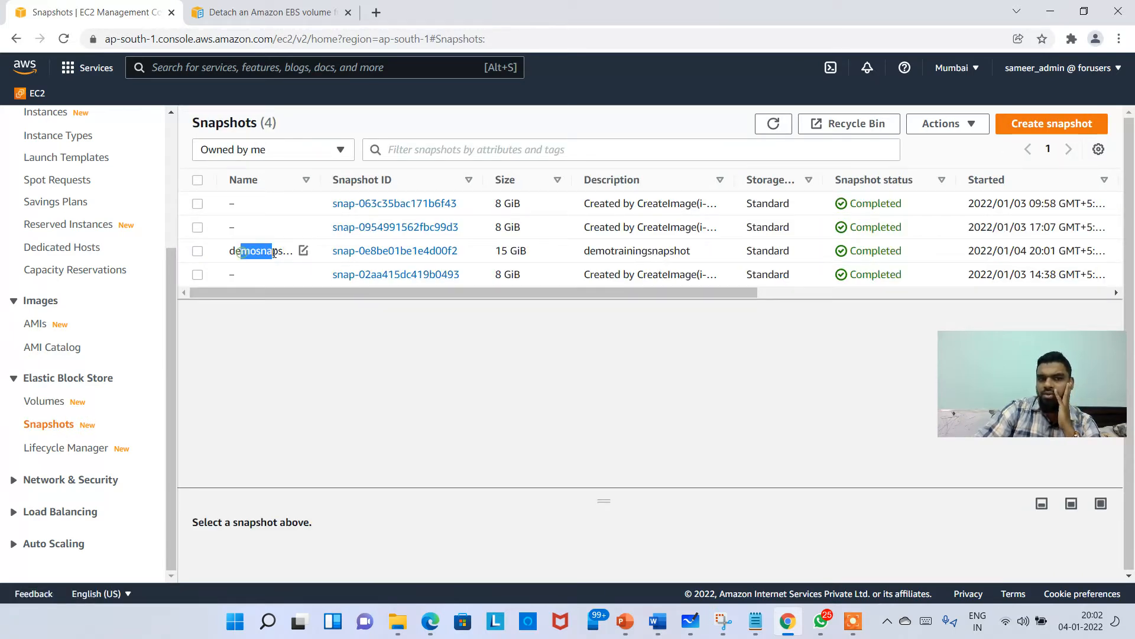
pyautogui.doubleClick(915, 255)
pyautogui.click(396, 313)
# Step: Return to the volumes list and examine the detach and force-detach actions for newlycreatedvolume
pyautogui.click(51, 408)
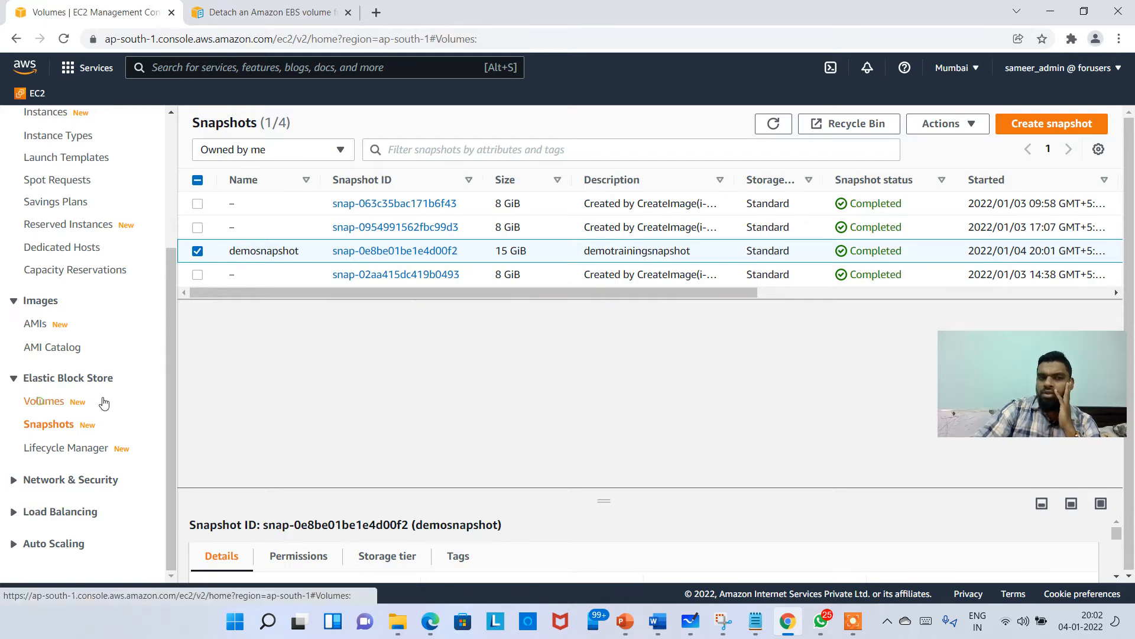
pyautogui.click(292, 230)
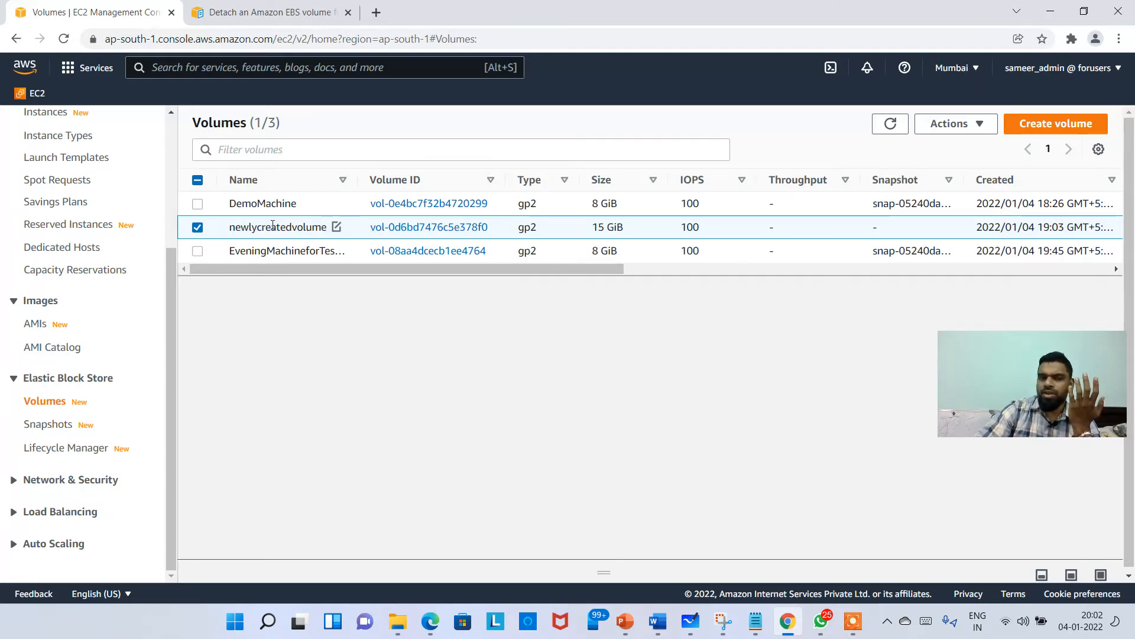
pyautogui.rightClick(275, 225)
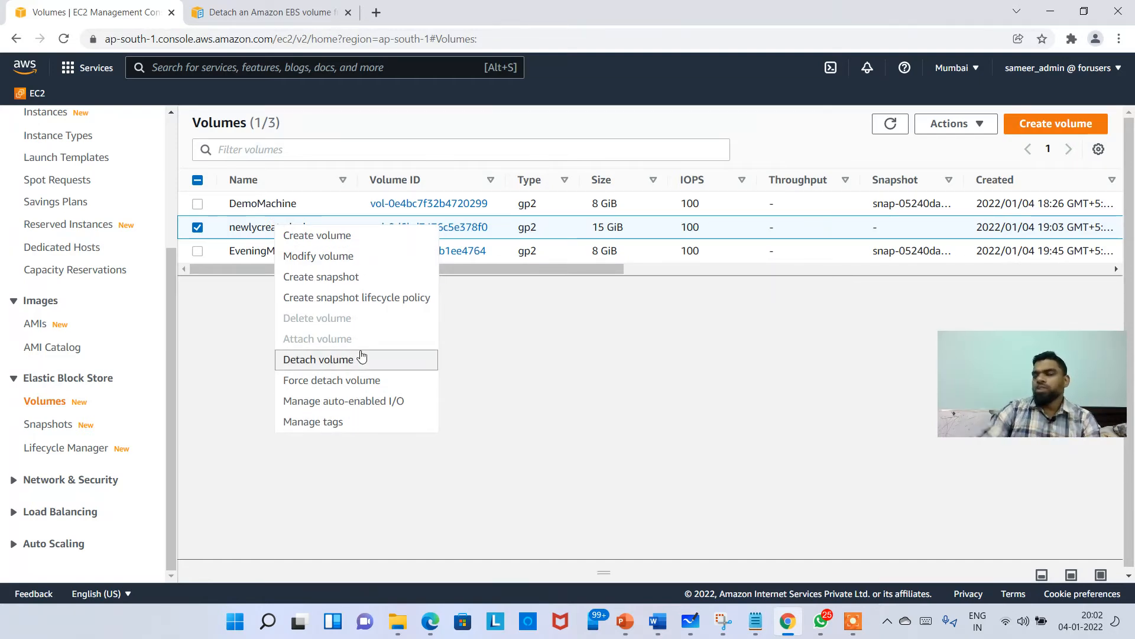
pyautogui.click(716, 350)
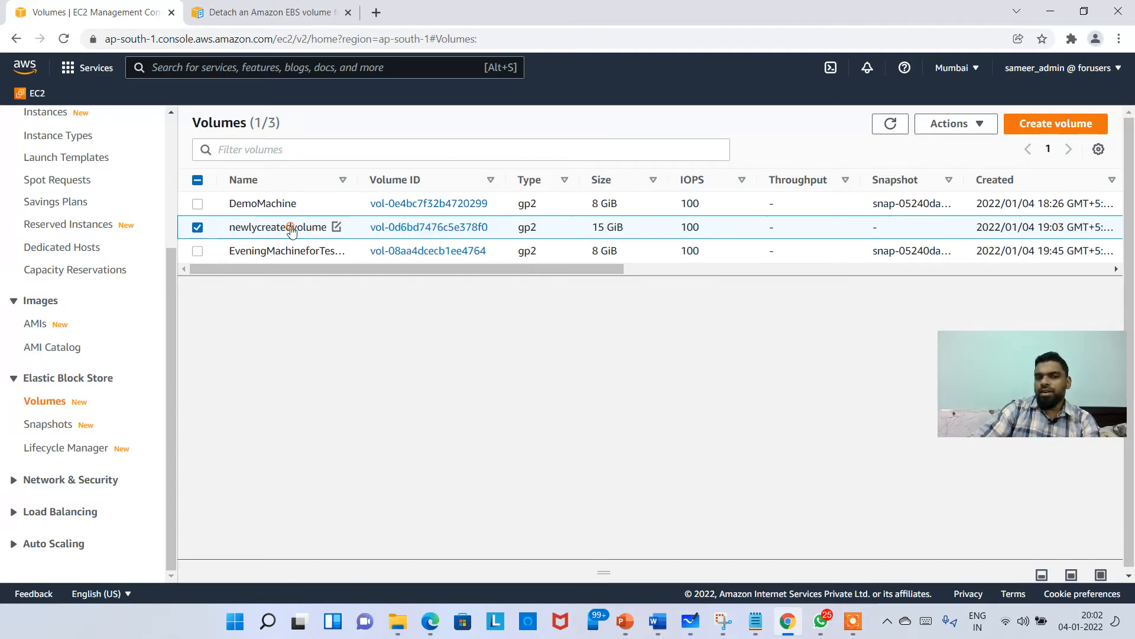
pyautogui.rightClick(291, 226)
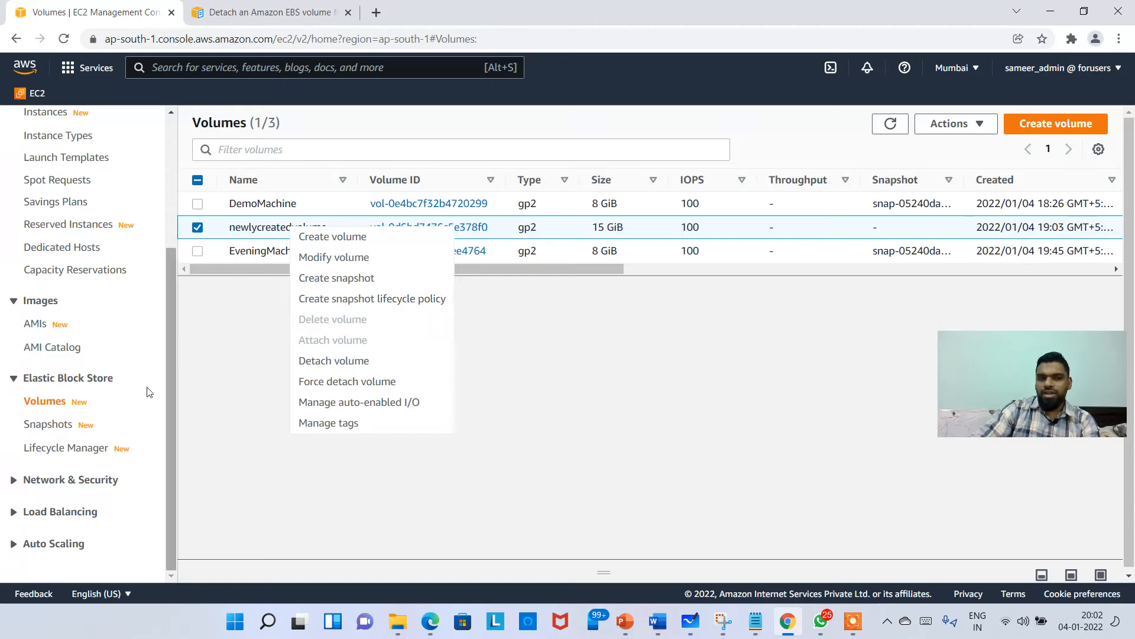
# Step: Copy demosnapshot from the snapshots list to the destination region us-east-1, leaving the copy unencrypted
pyautogui.click(50, 431)
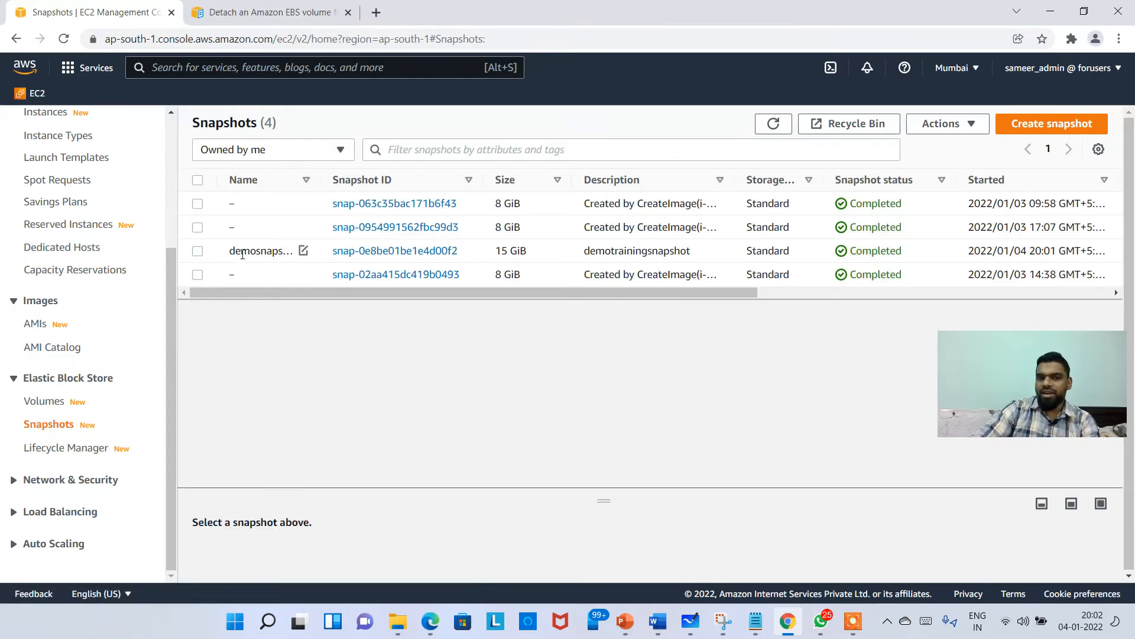
pyautogui.click(250, 255)
pyautogui.rightClick(253, 251)
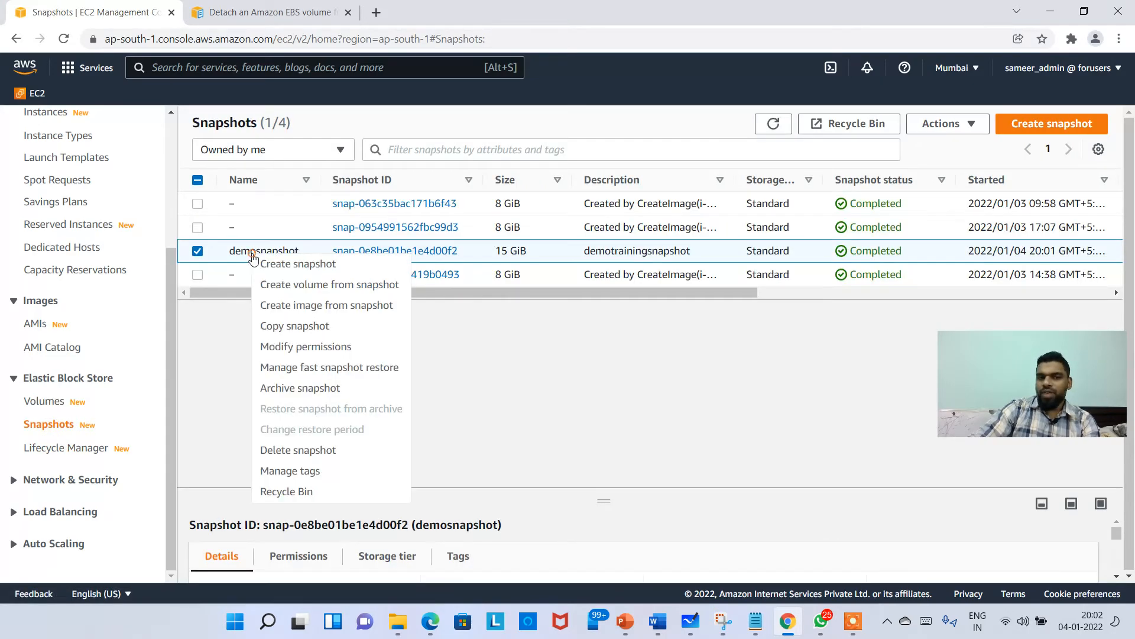
pyautogui.click(308, 330)
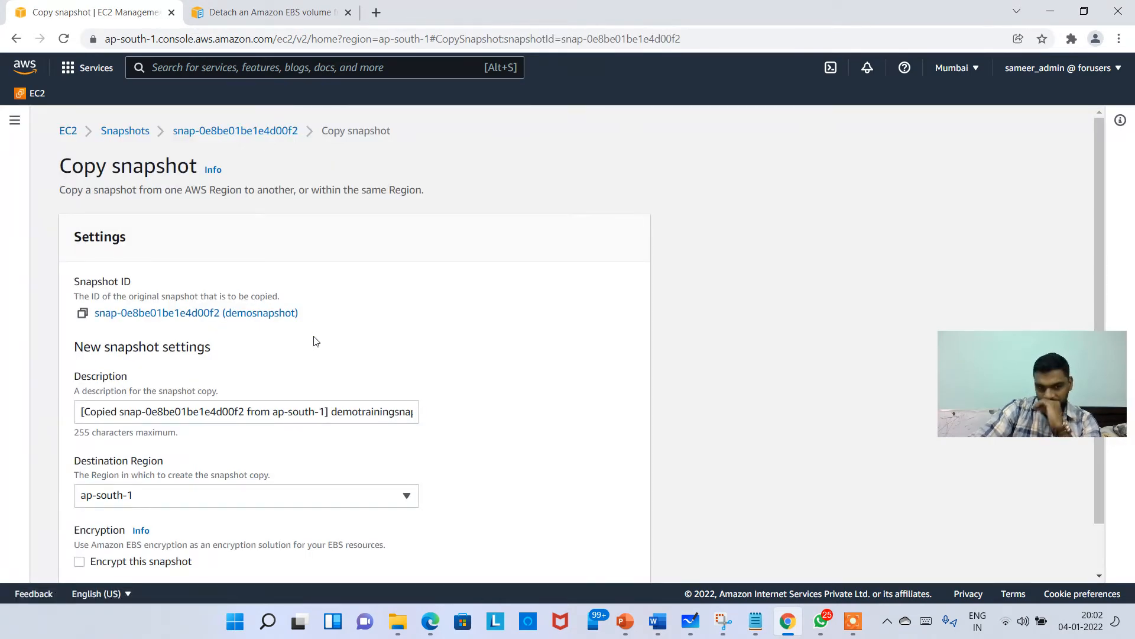
pyautogui.scroll(-1, 328, 336)
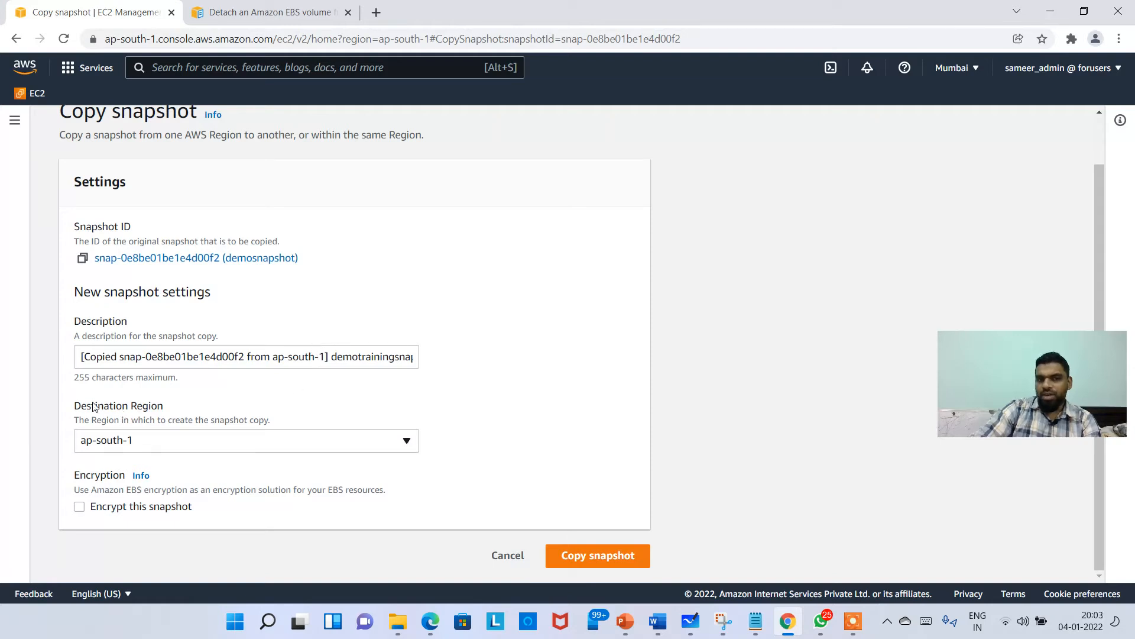
pyautogui.moveTo(93, 407); pyautogui.dragTo(287, 407)
pyautogui.click(379, 444)
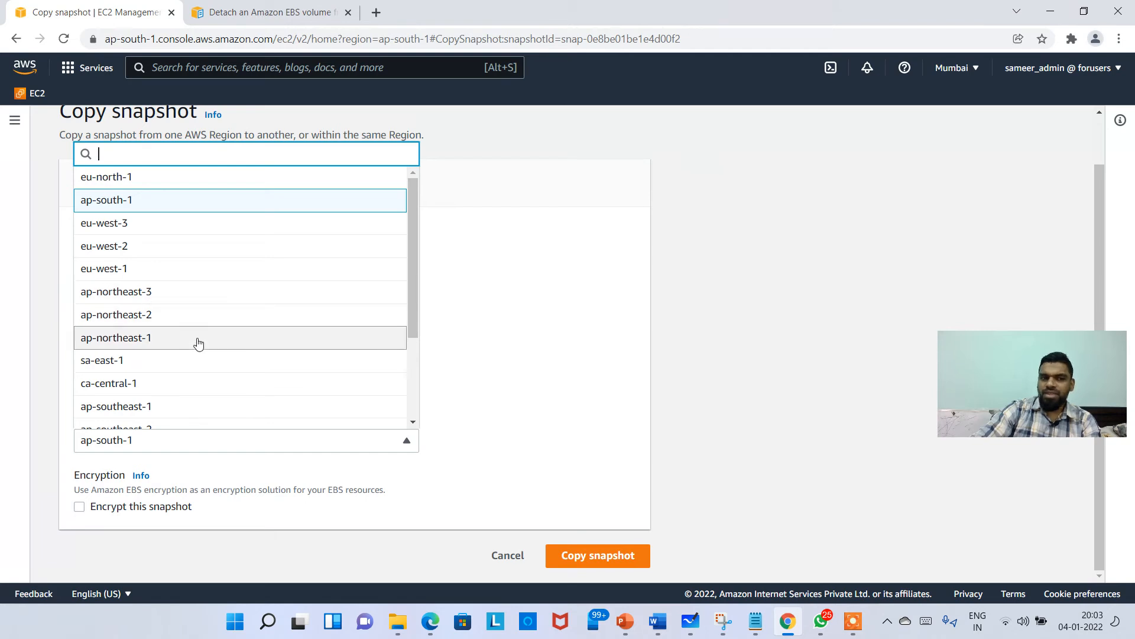
pyautogui.scroll(-3, 181, 349)
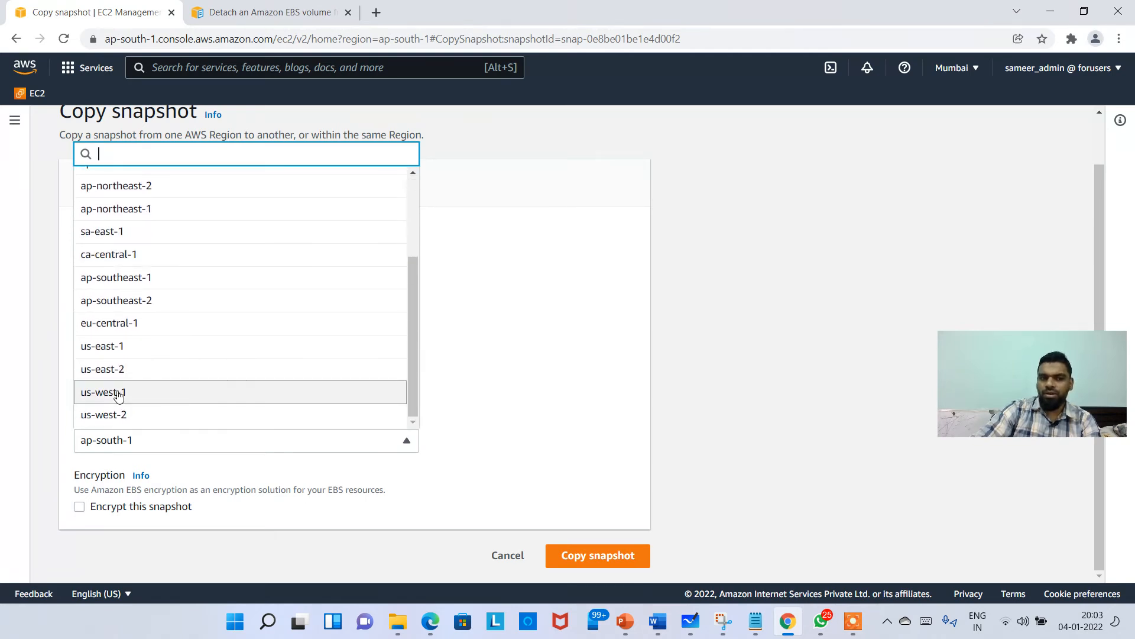
pyautogui.click(125, 349)
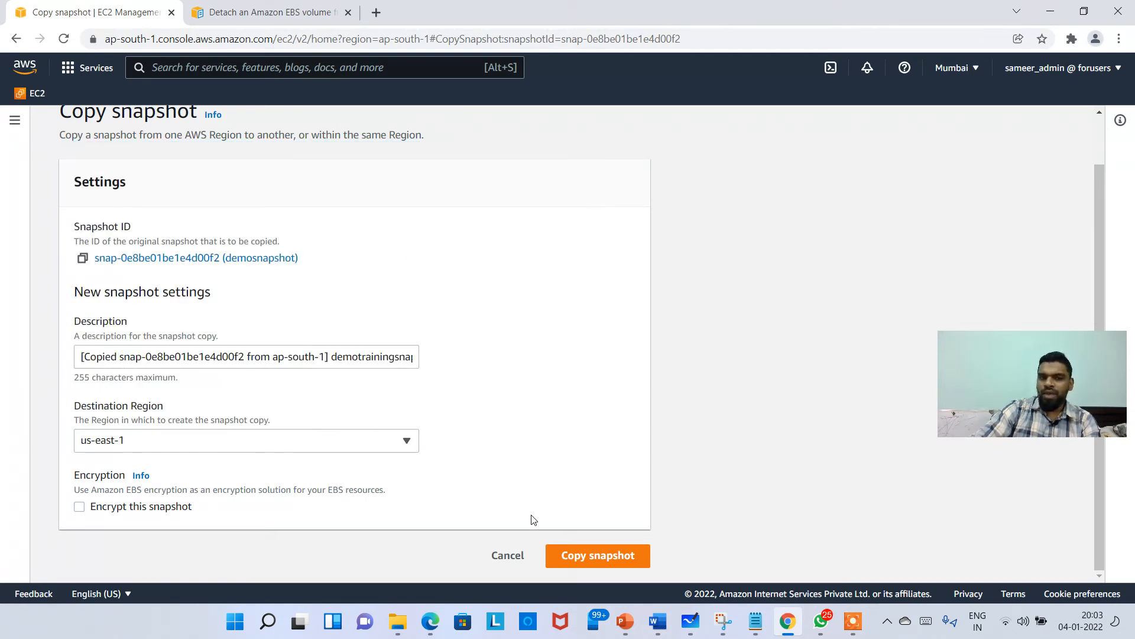
pyautogui.click(615, 553)
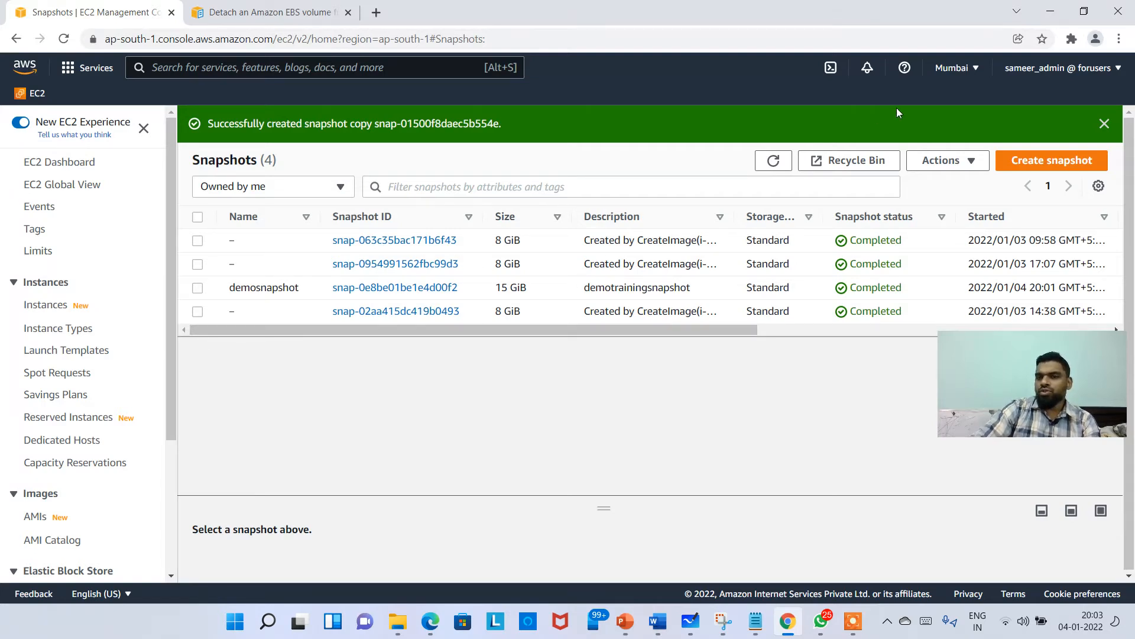
# Step: Switch the console region to N. Virginia and widen the Description column of its snapshots list
pyautogui.click(952, 68)
pyautogui.click(829, 115)
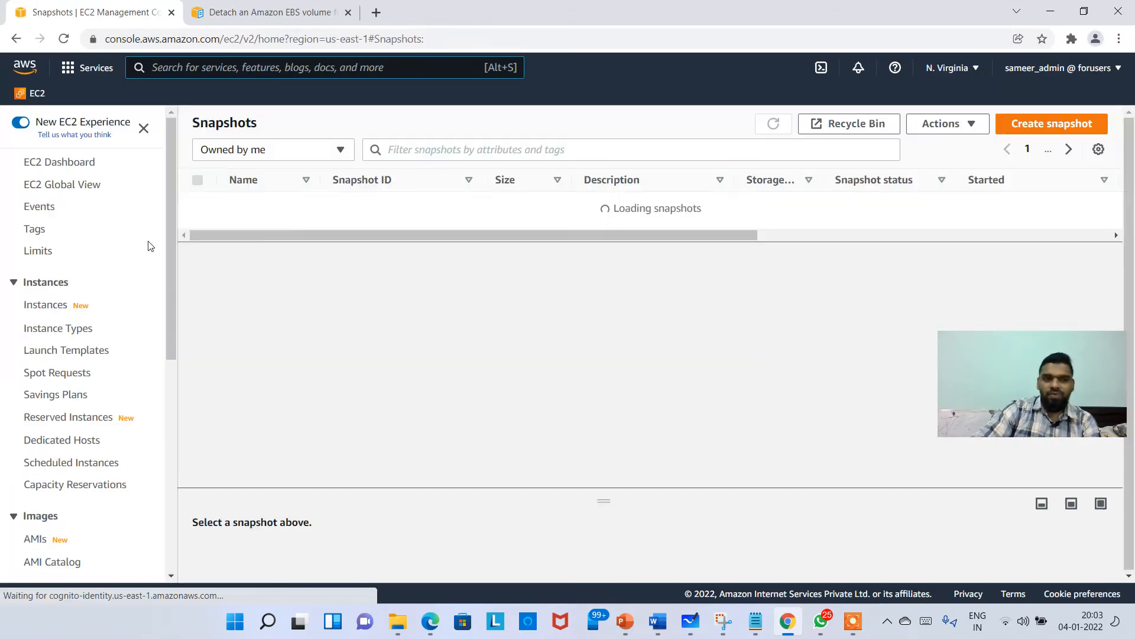
pyautogui.scroll(-5, 77, 414)
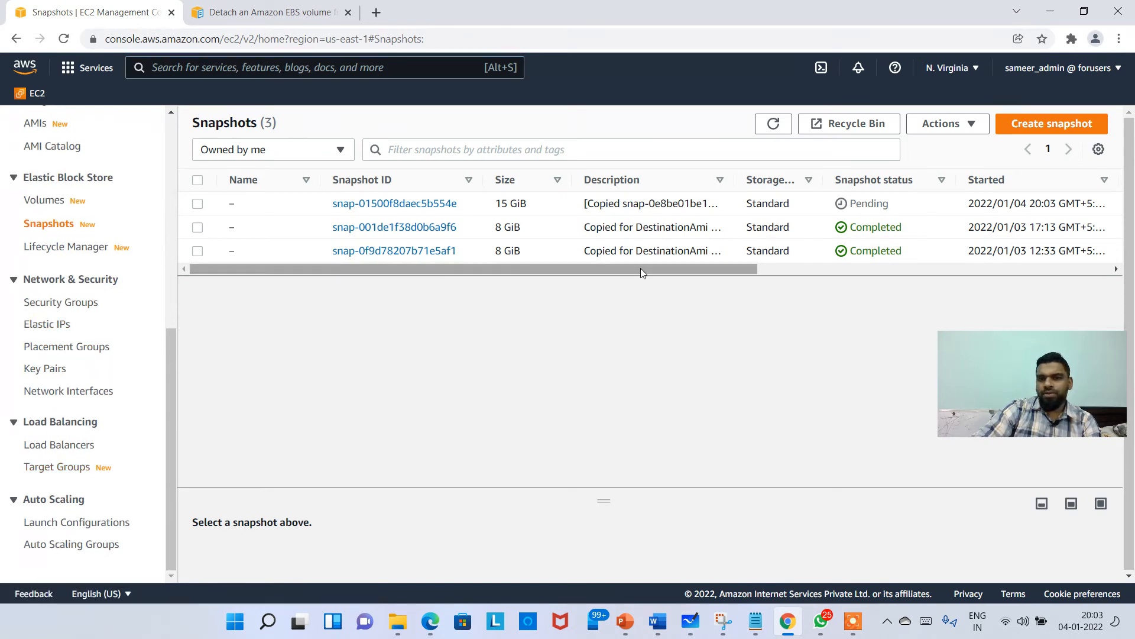
pyautogui.moveTo(641, 268); pyautogui.dragTo(665, 266)
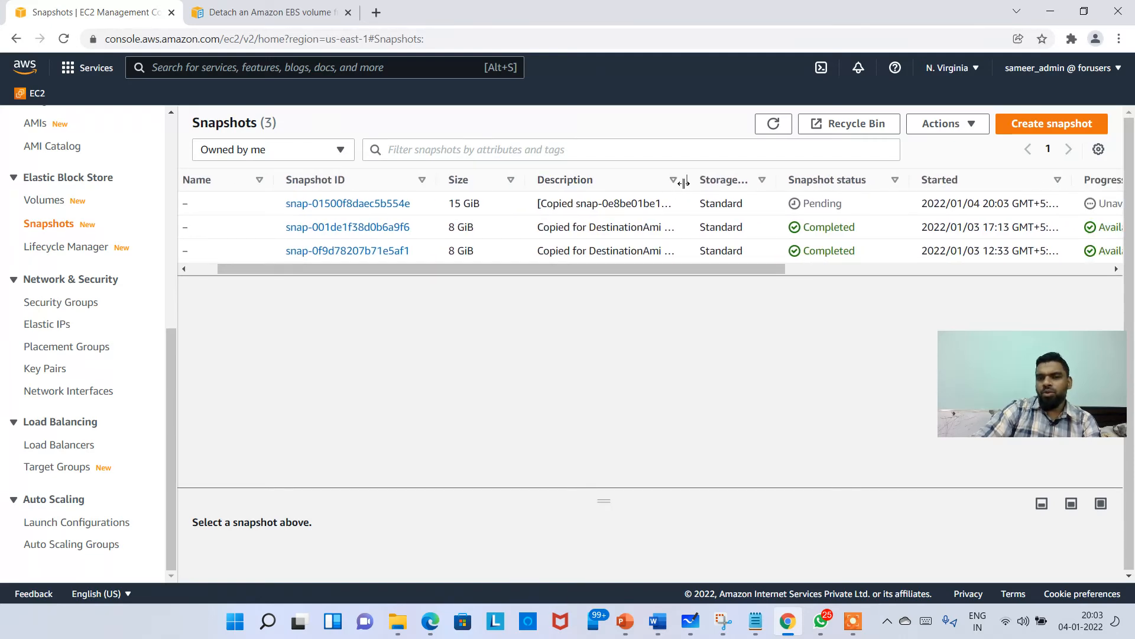
pyautogui.moveTo(685, 183); pyautogui.dragTo(1008, 180)
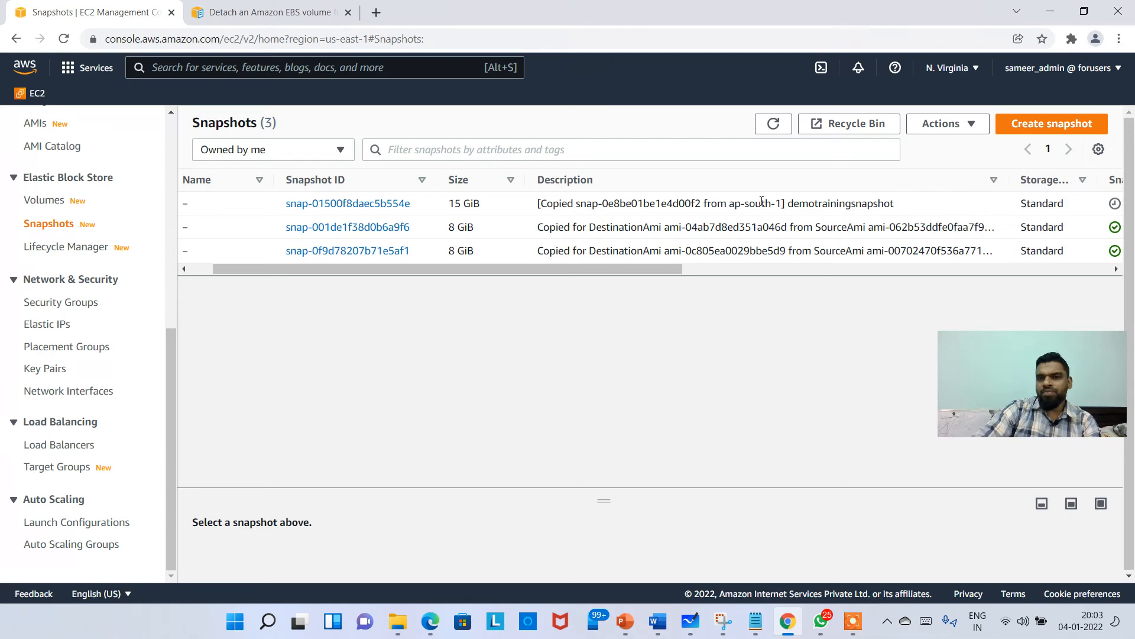
# Step: Read the copied snapshot's description and check its status and progress, refreshing the snapshots list
pyautogui.moveTo(697, 204); pyautogui.dragTo(793, 204)
pyautogui.hscroll(8, 845, 208)
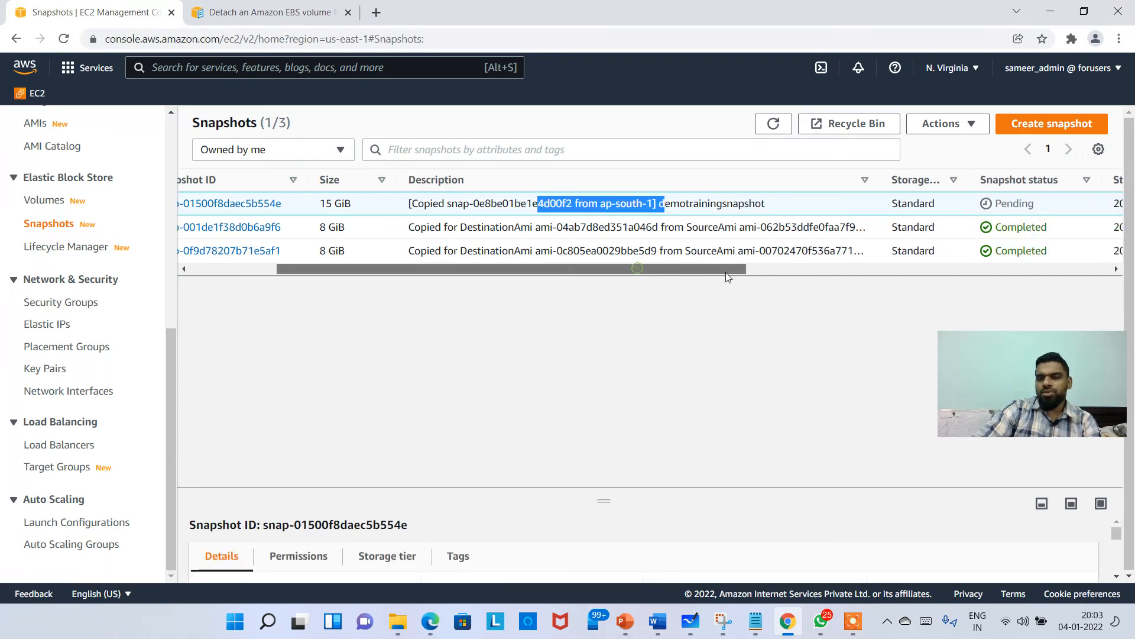
pyautogui.click(773, 124)
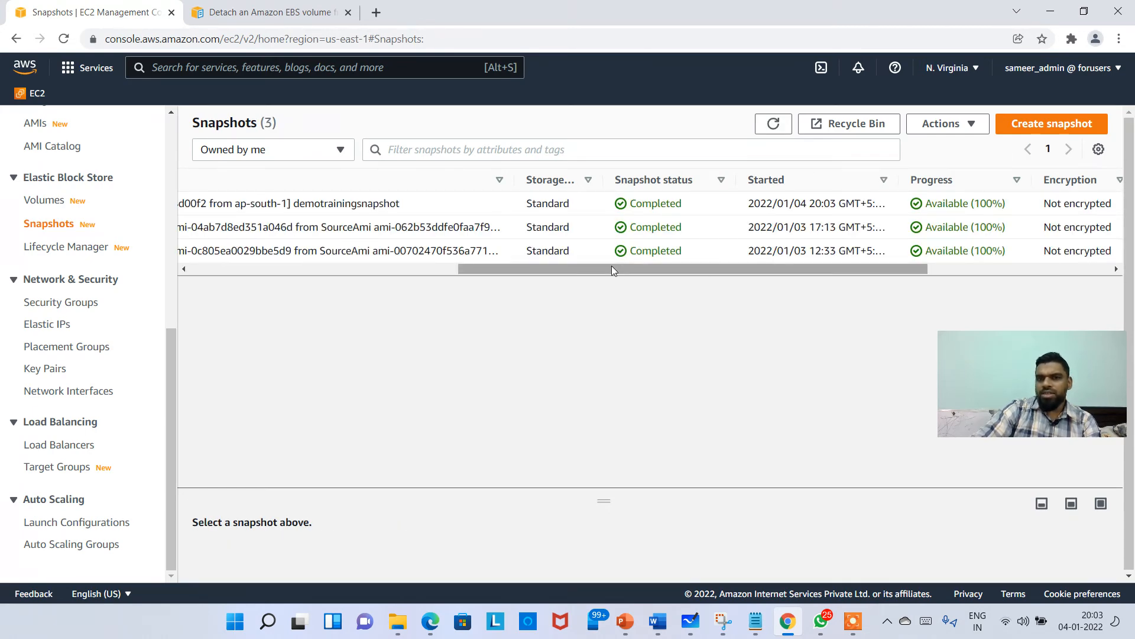
pyautogui.moveTo(612, 268); pyautogui.dragTo(332, 269)
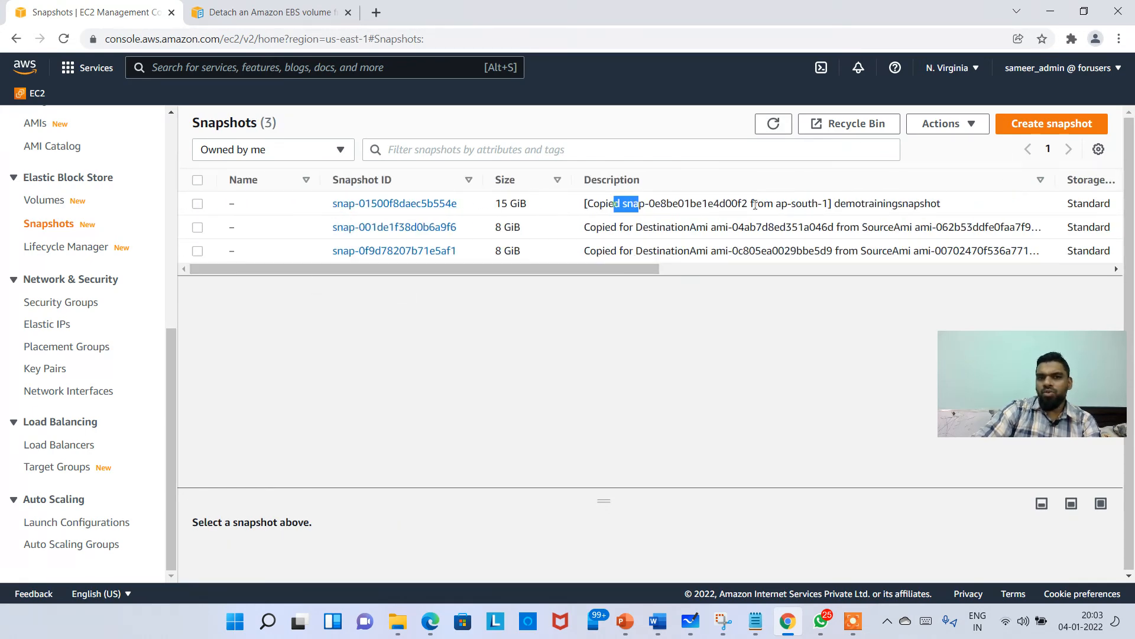
pyautogui.moveTo(755, 204); pyautogui.dragTo(822, 205)
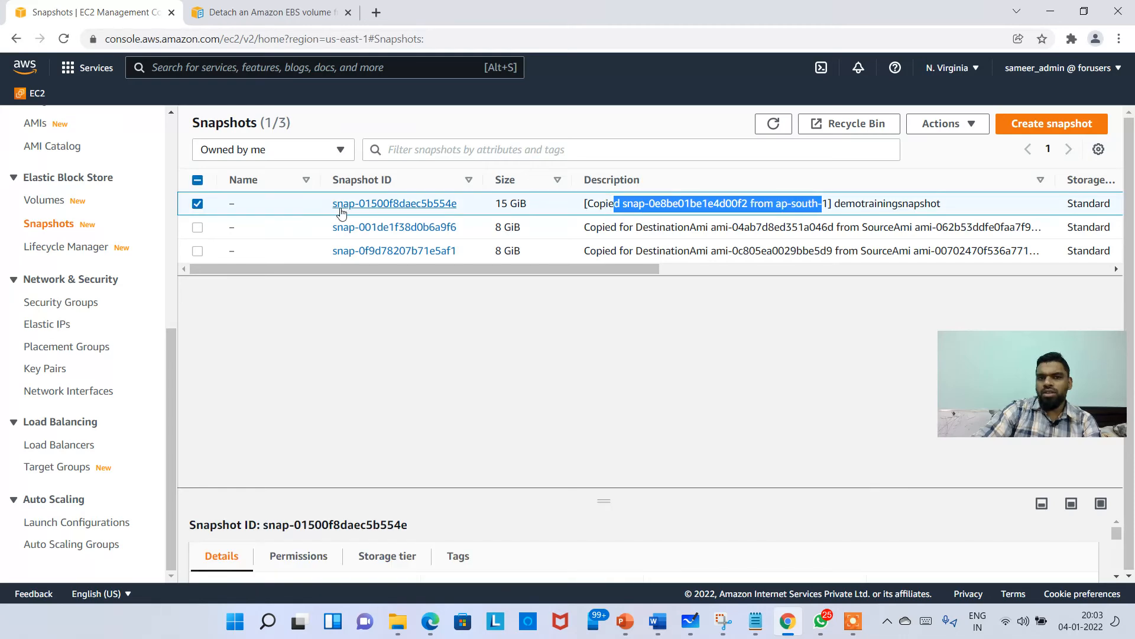
# Step: Review the settings for creating a volume from the copied demotrainingsnapshot, then cancel without creating it
pyautogui.click(197, 204)
pyautogui.click(198, 204)
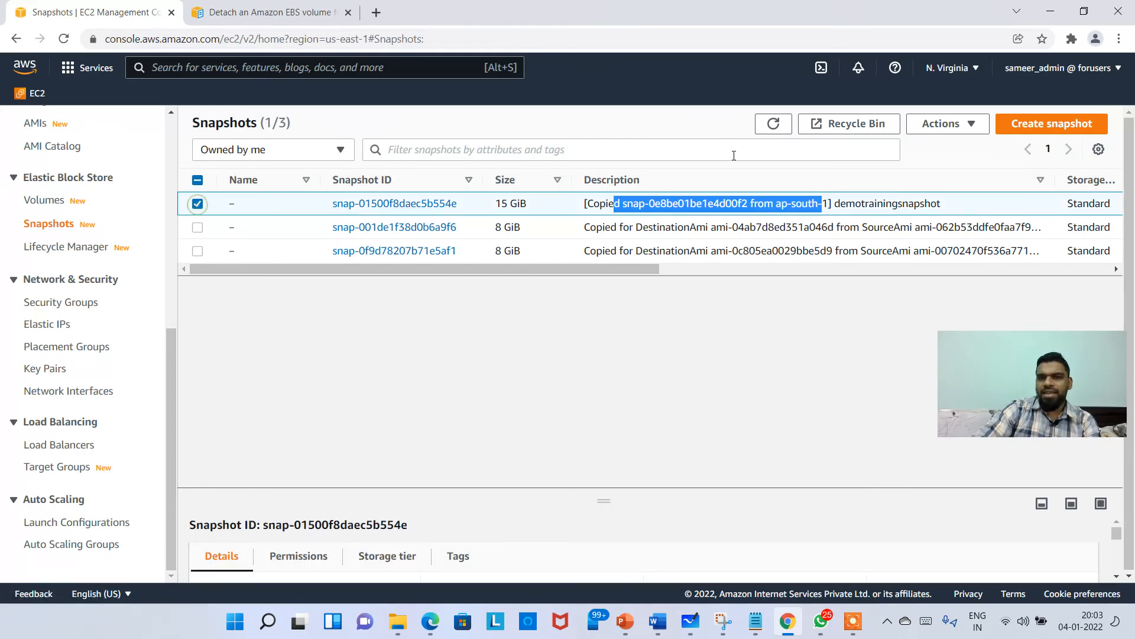
pyautogui.click(953, 127)
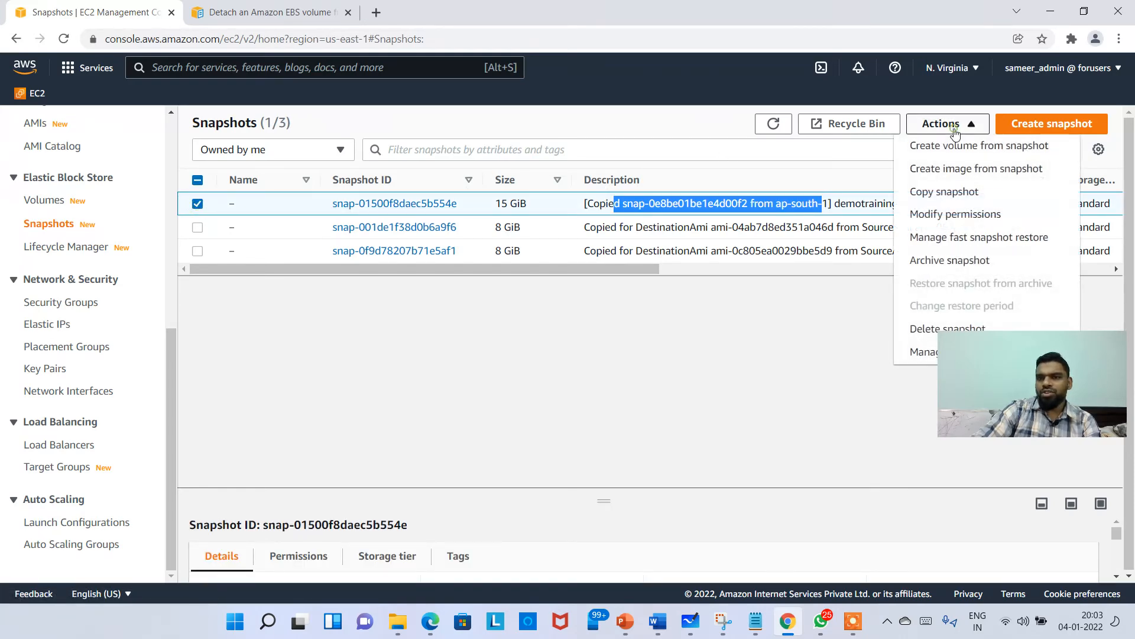
pyautogui.click(993, 147)
pyautogui.scroll(-7, 399, 266)
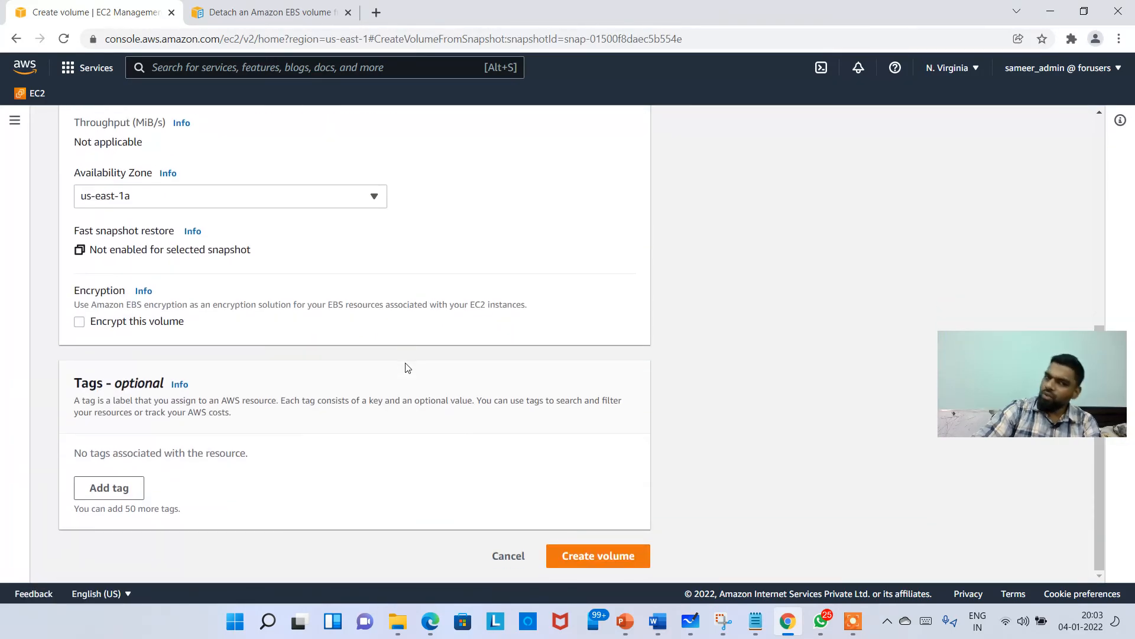
pyautogui.click(507, 555)
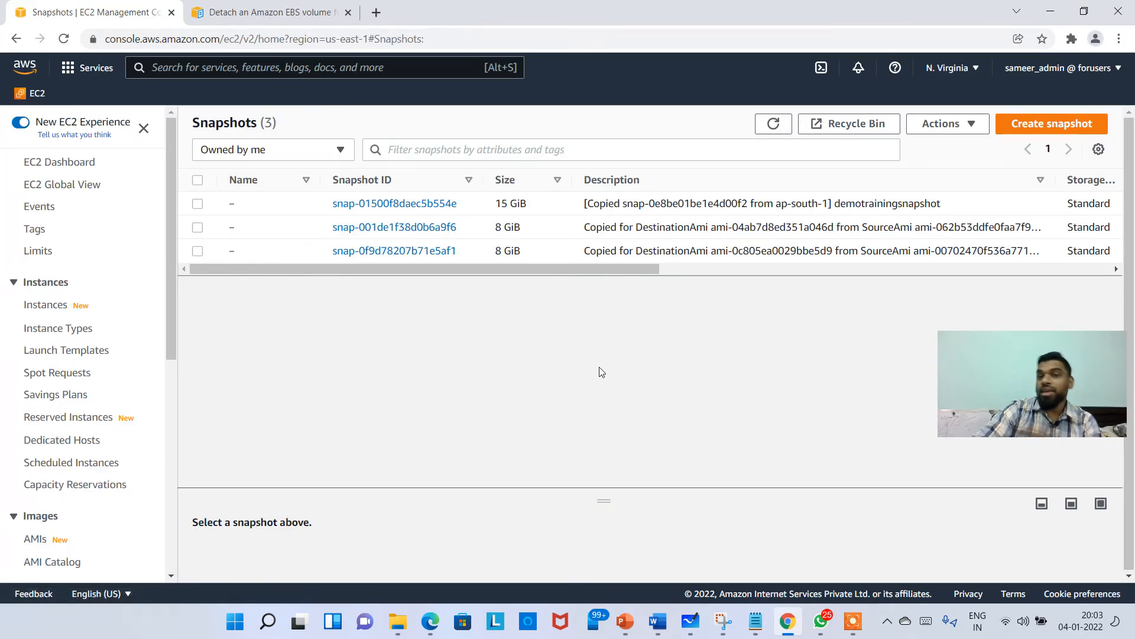
# Step: Review the copied demotrainingsnapshot's sharing permissions and the form for adding an AWS account, then cancel without sharing it
pyautogui.click(274, 205)
pyautogui.click(957, 132)
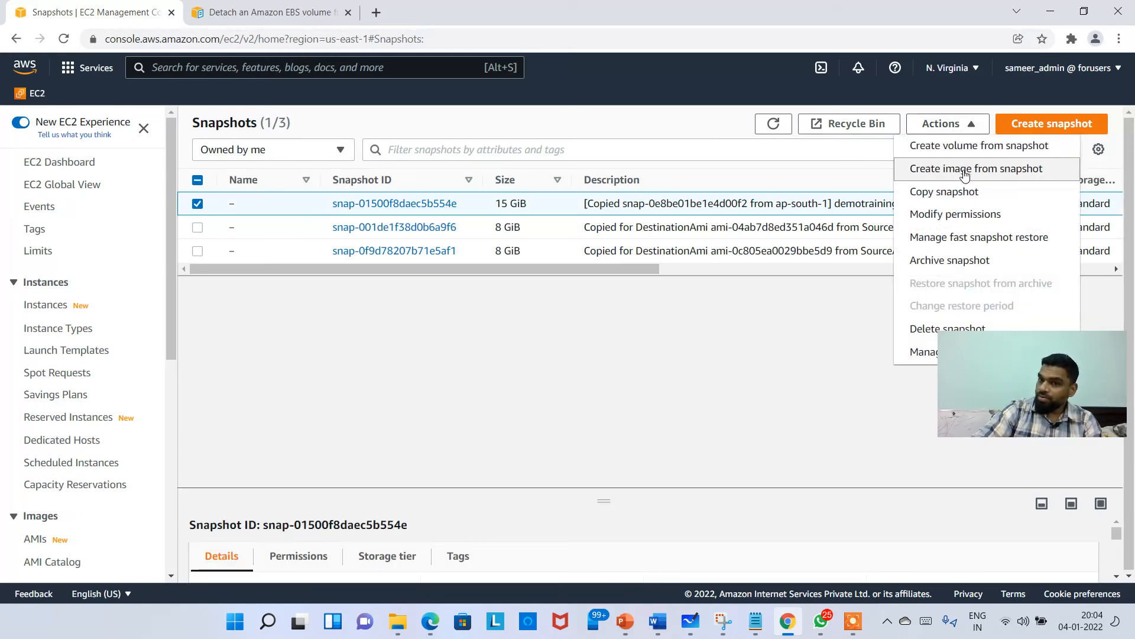
pyautogui.click(963, 215)
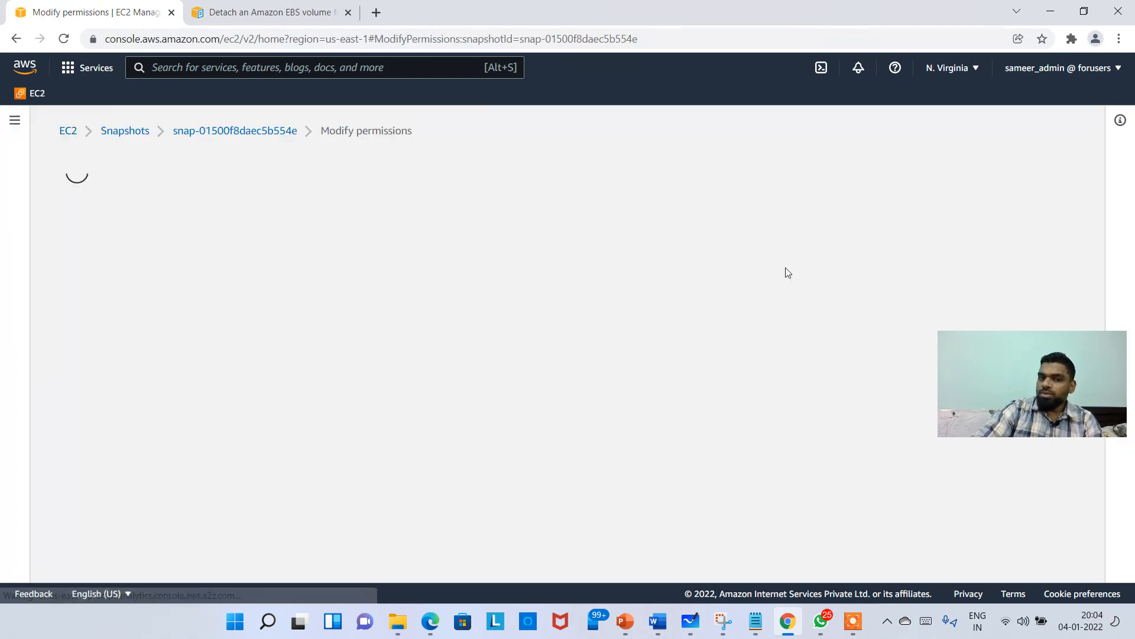
pyautogui.scroll(-3, 410, 340)
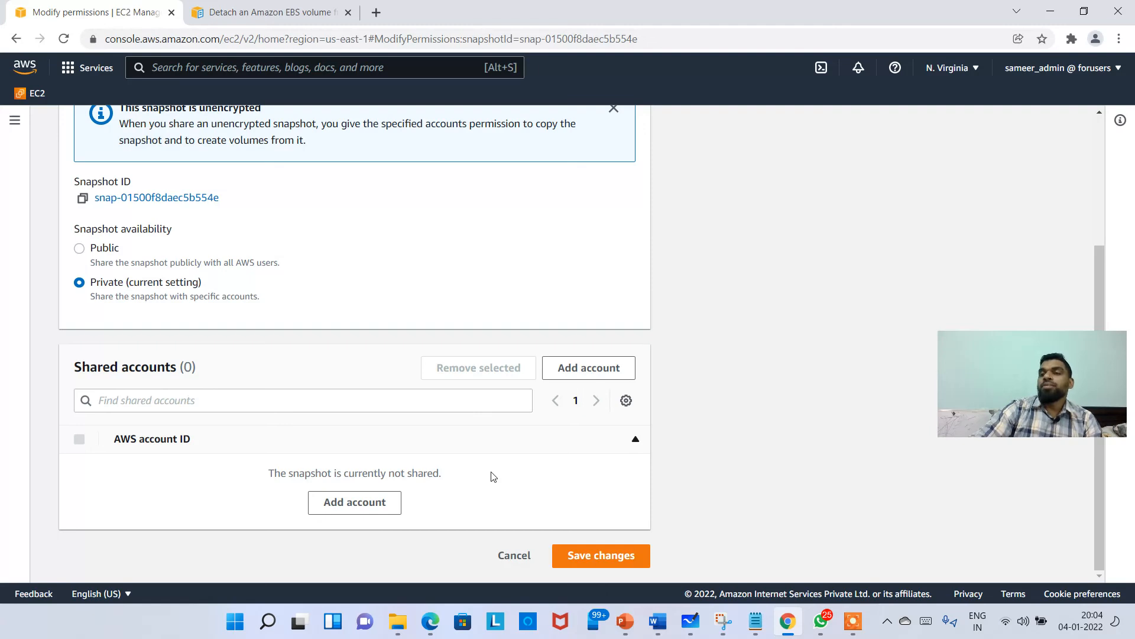
pyautogui.click(351, 501)
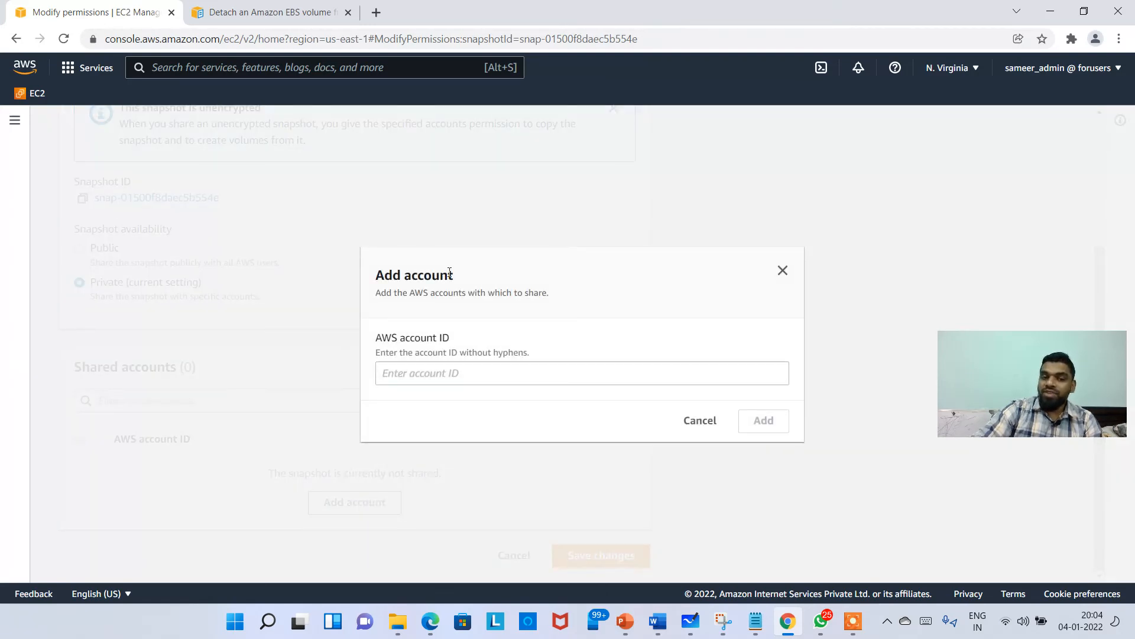
pyautogui.click(488, 385)
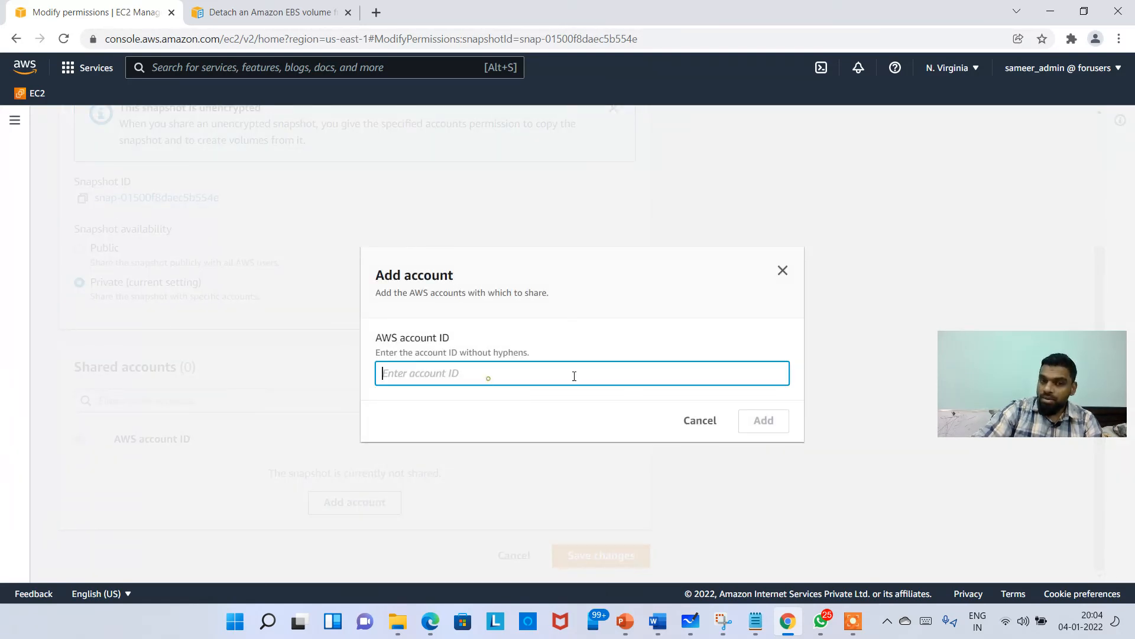
pyautogui.click(700, 420)
pyautogui.click(514, 554)
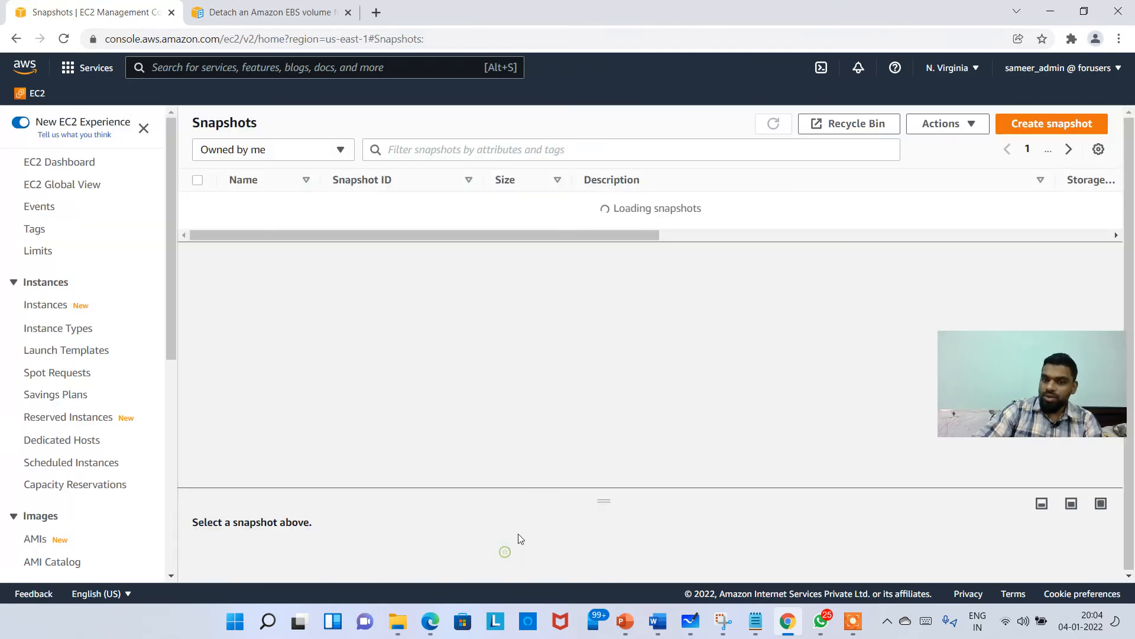
# Step: Delete the copied demotrainingsnapshot from the N. Virginia snapshots list
pyautogui.click(198, 204)
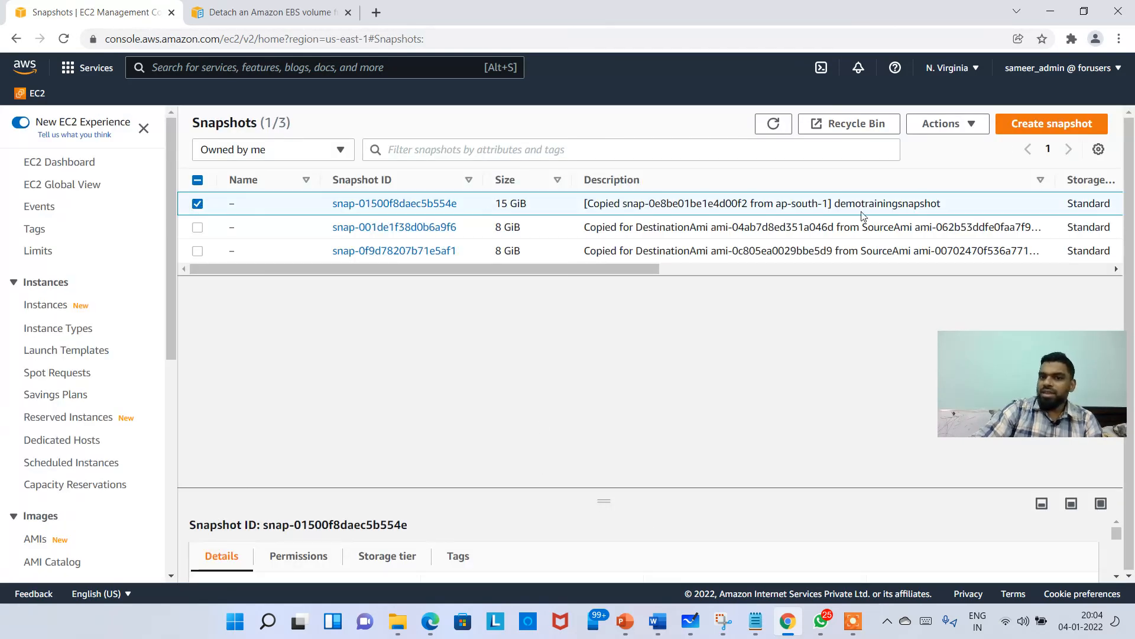
pyautogui.click(944, 123)
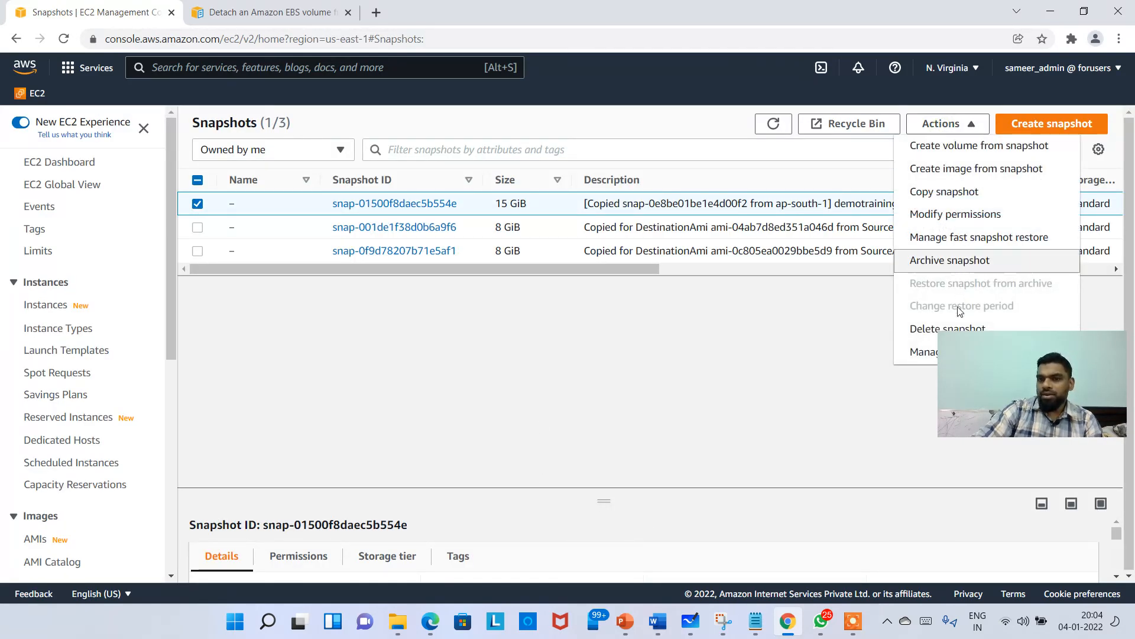
pyautogui.click(923, 329)
pyautogui.click(828, 385)
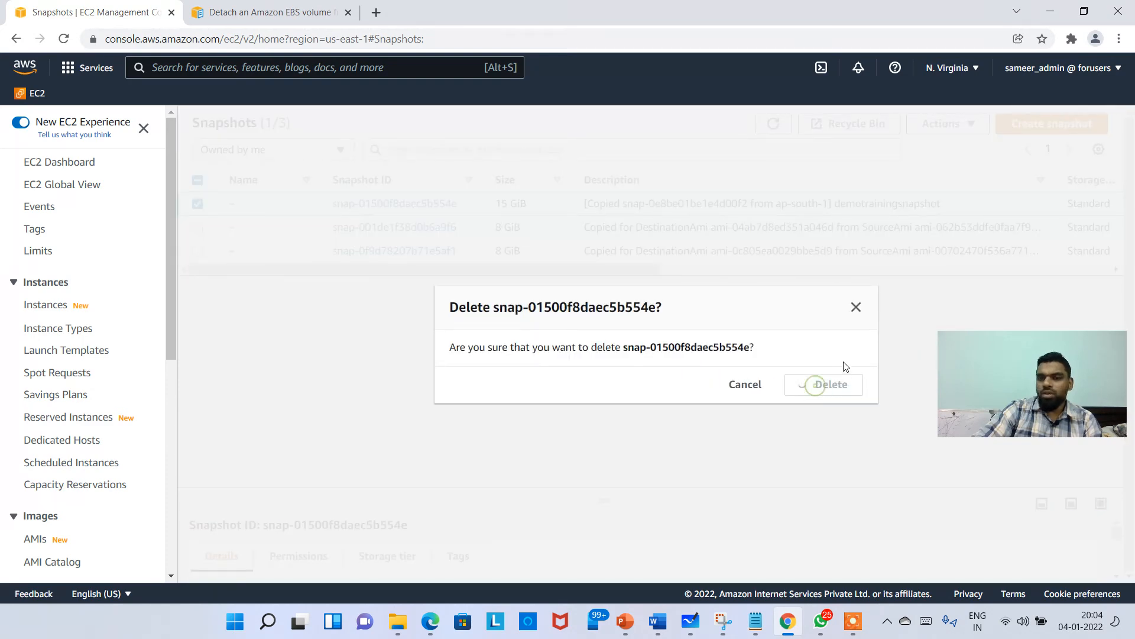
pyautogui.scroll(-1, 148, 355)
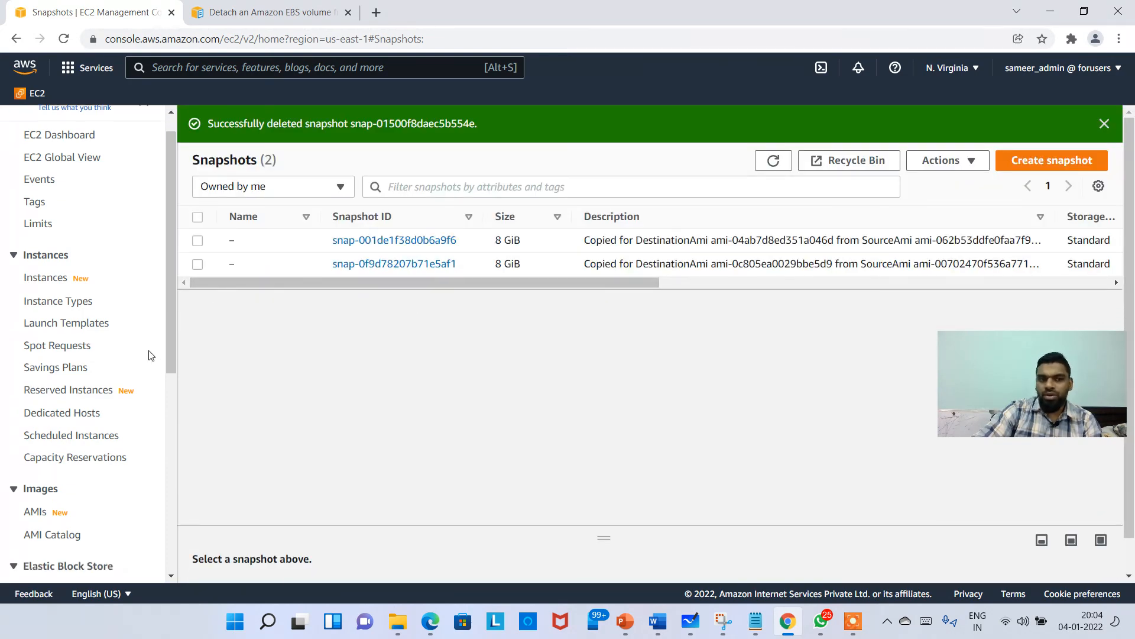
pyautogui.scroll(-3, 149, 354)
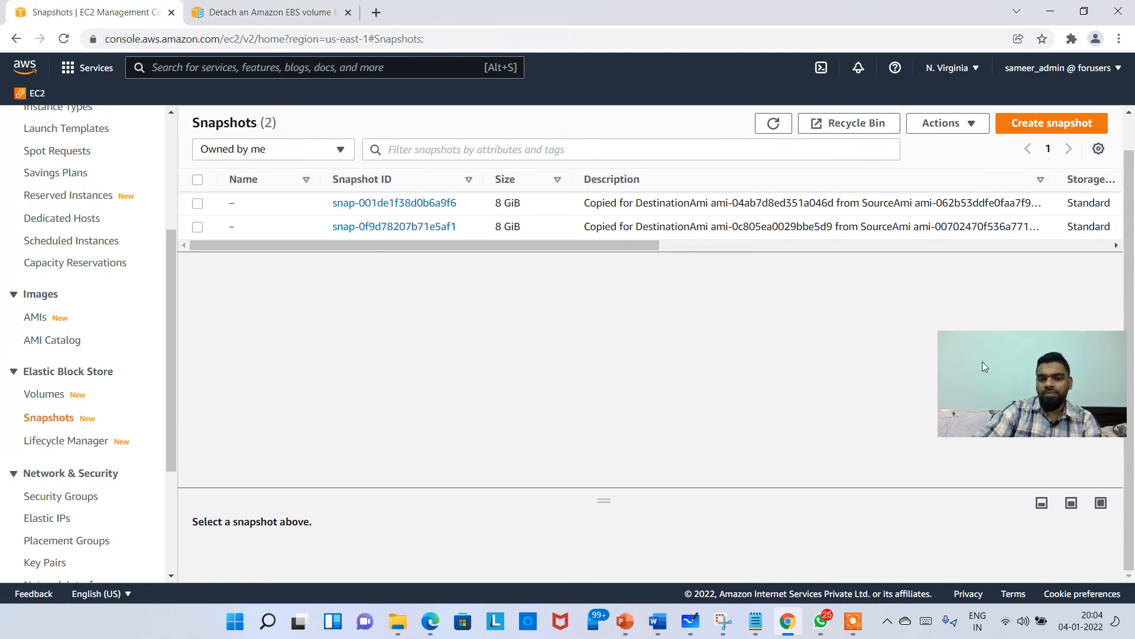
pyautogui.moveTo(1048, 383); pyautogui.dragTo(908, 384)
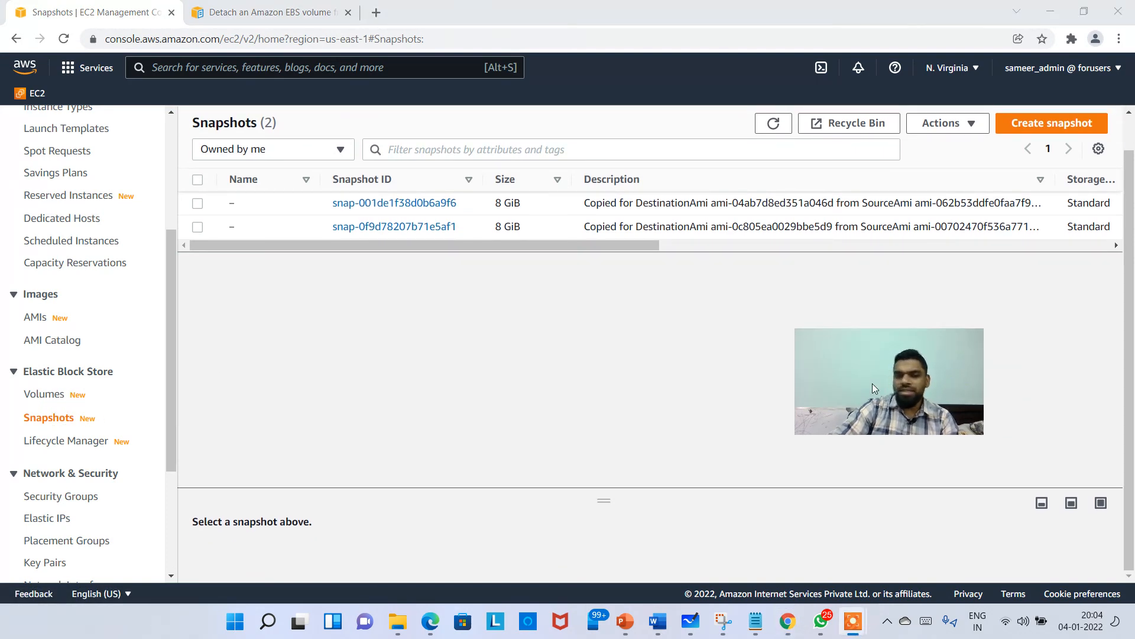
pyautogui.moveTo(854, 618)
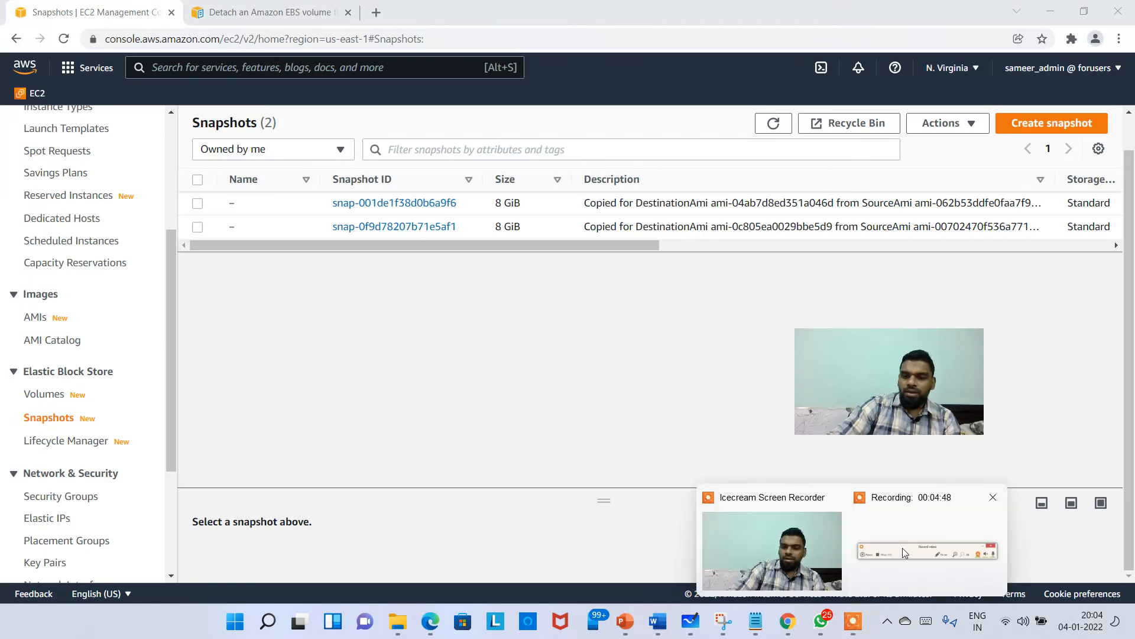